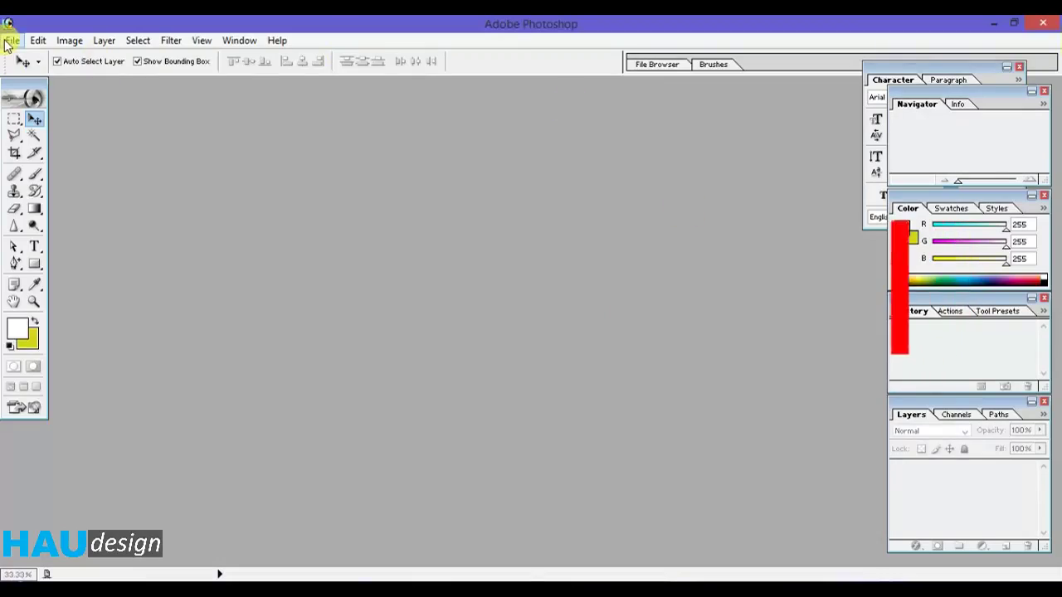
Choose File > New to start a new blank document
{"action": "left_click", "coordinate": [11, 40]}
{"action": "left_click", "coordinate": [33, 57]}
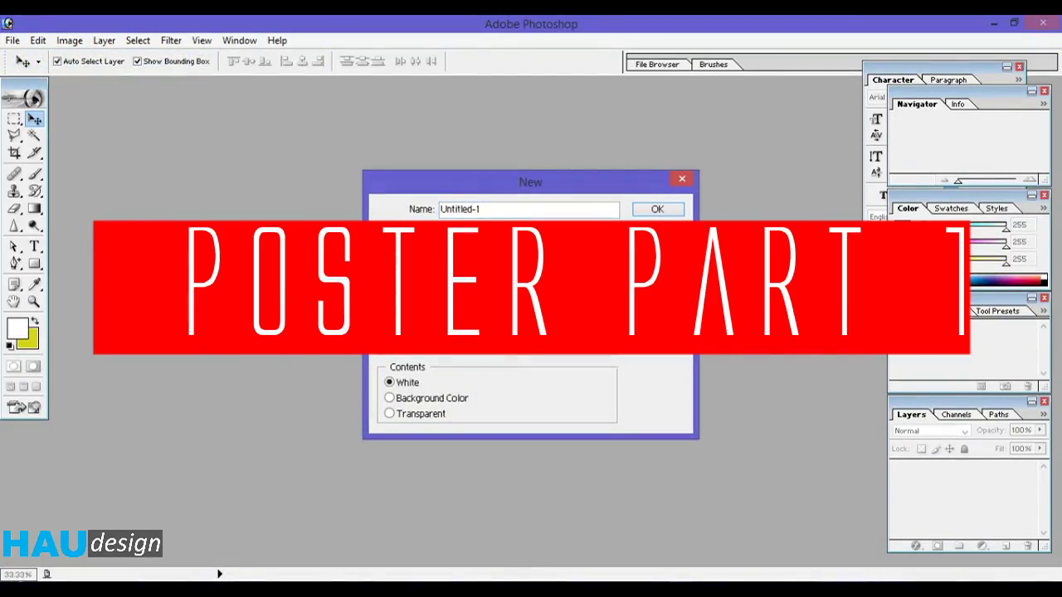
Create a white 1200 × 1200 px, 300 ppi RGB document and fit it on screen
{"action": "double_click", "coordinate": [502, 317]}
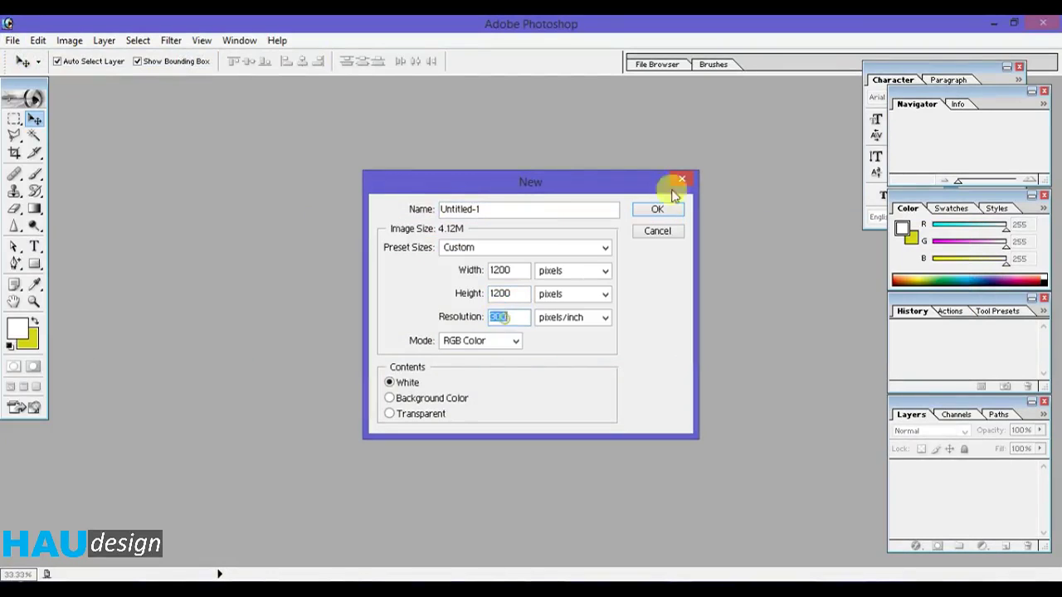
{"action": "left_click", "coordinate": [646, 214]}
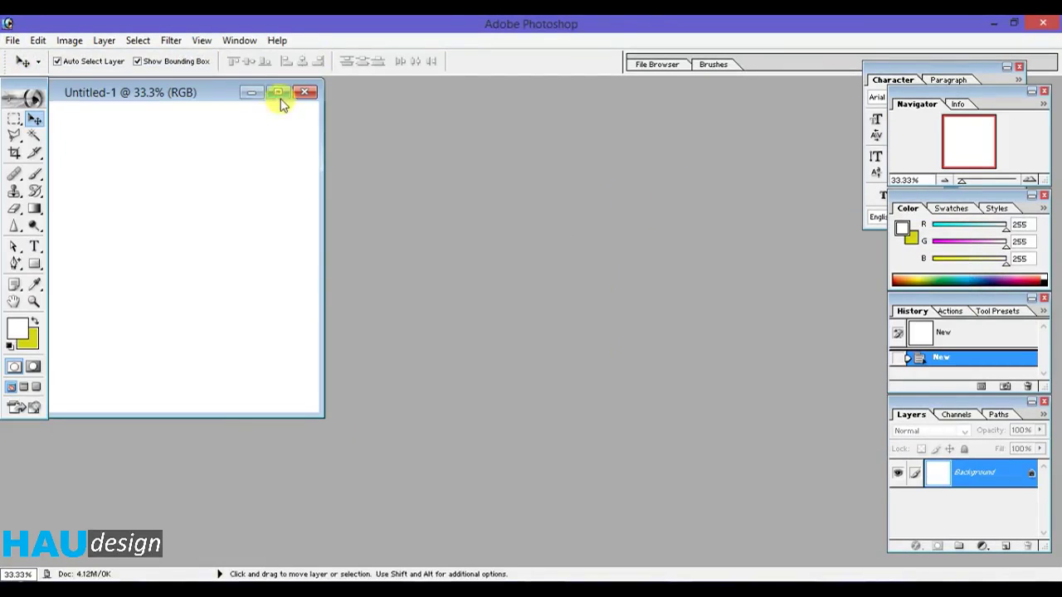
{"action": "left_click", "coordinate": [279, 92]}
{"action": "key", "text": "ctrl+0"}
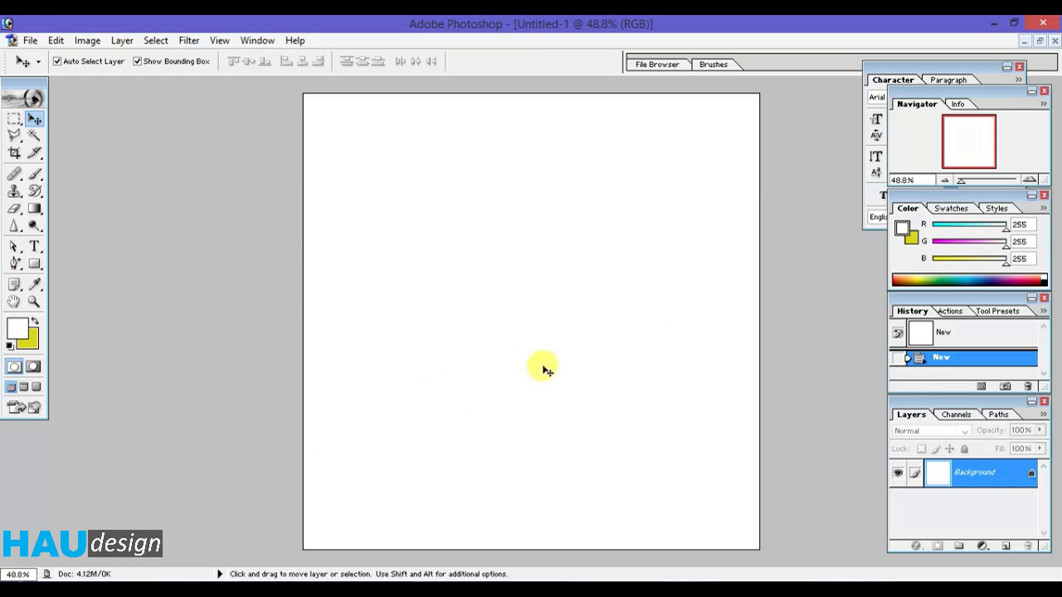
Open Ground.png from the afridi poster folder
{"action": "left_click", "coordinate": [30, 40]}
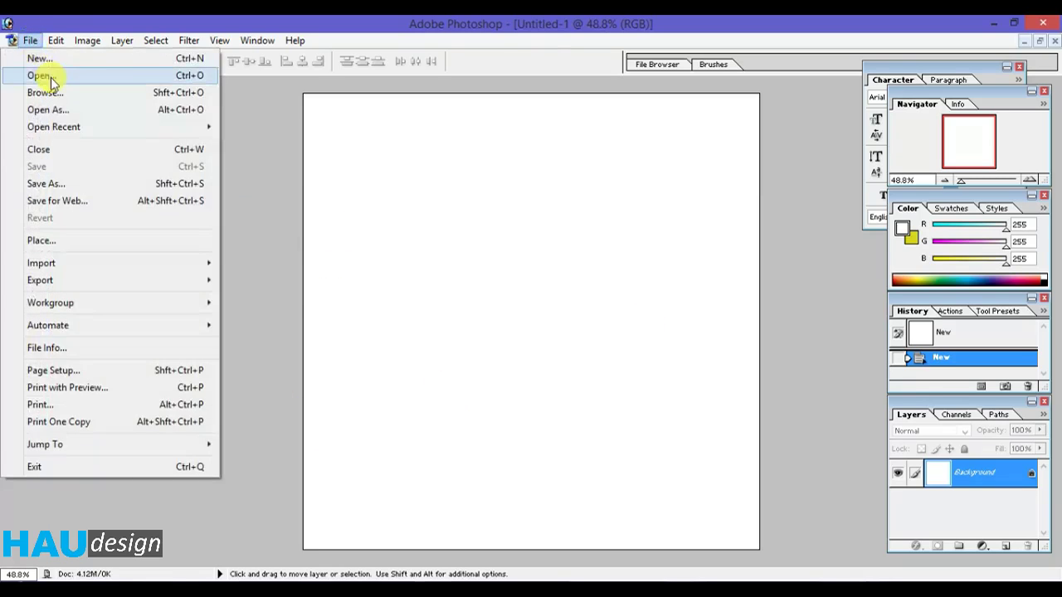
{"action": "left_click", "coordinate": [46, 74]}
{"action": "double_click", "coordinate": [705, 147]}
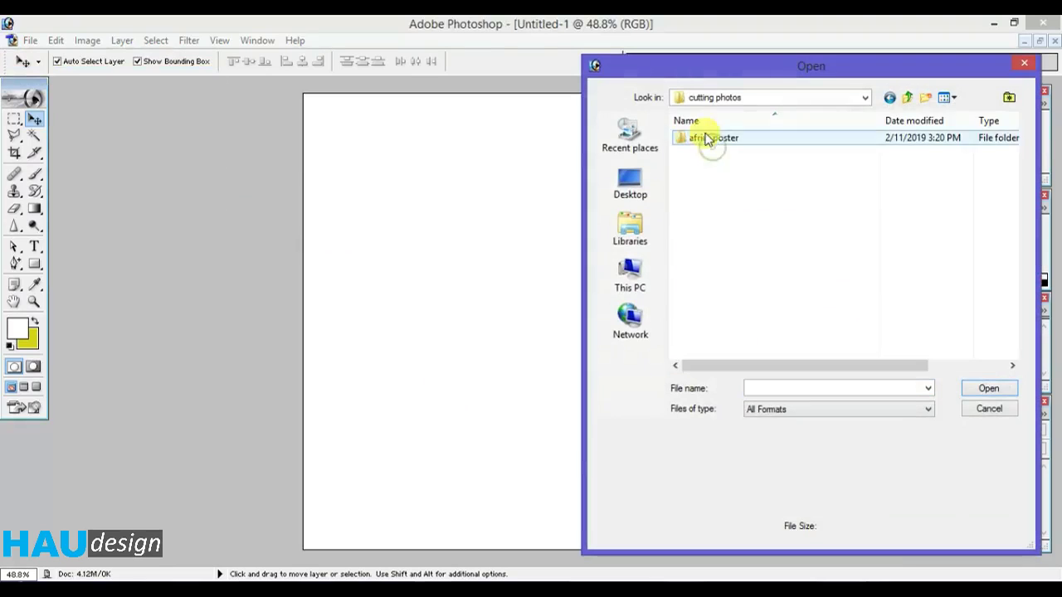
{"action": "left_click_drag", "start_coordinate": [754, 68], "coordinate": [239, 77]}
{"action": "left_click", "coordinate": [442, 153]}
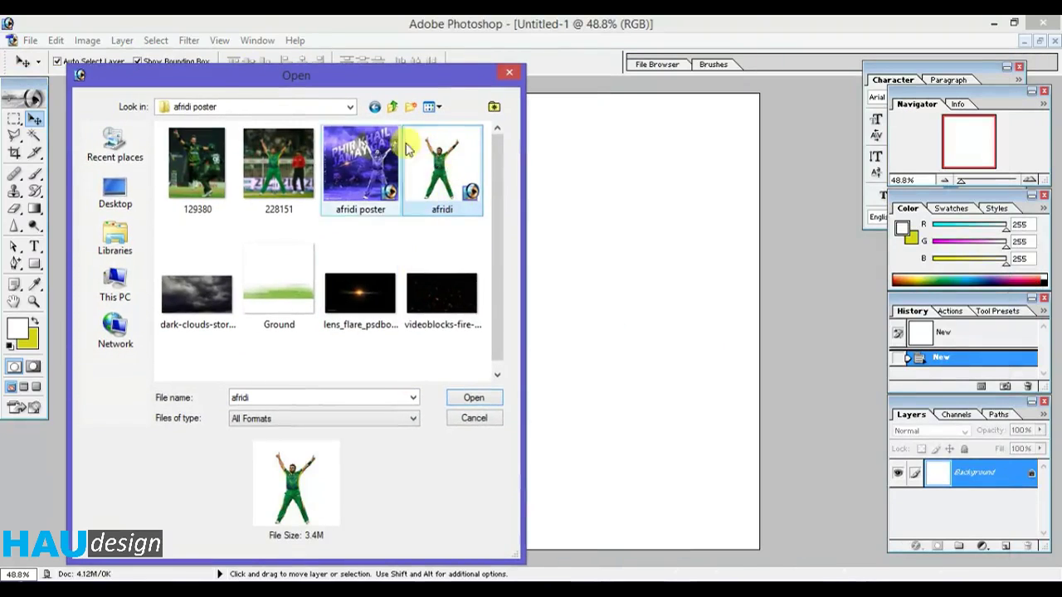
{"action": "left_click", "coordinate": [279, 286]}
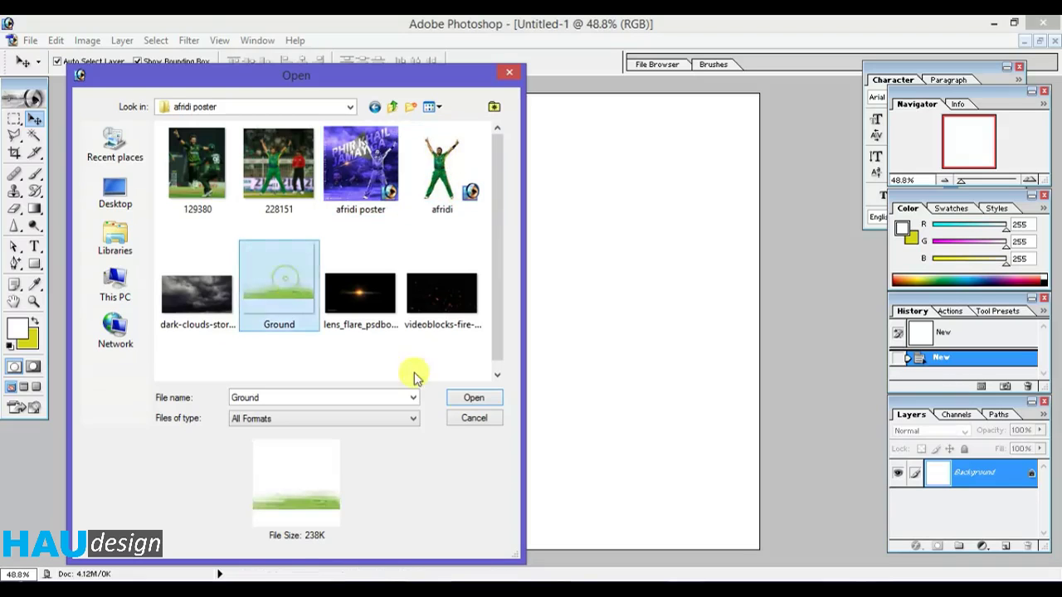
{"action": "left_click", "coordinate": [475, 399]}
Drag the grass strip from Ground.png into Untitled-1 as Layer 1
{"action": "mouse_move", "coordinate": [255, 112]}
{"action": "left_mouse_down"}
{"action": "mouse_move", "coordinate": [794, 178]}
{"action": "mouse_move", "coordinate": [756, 147]}
{"action": "left_mouse_up"}
{"action": "left_click_drag", "start_coordinate": [758, 422], "coordinate": [166, 303]}
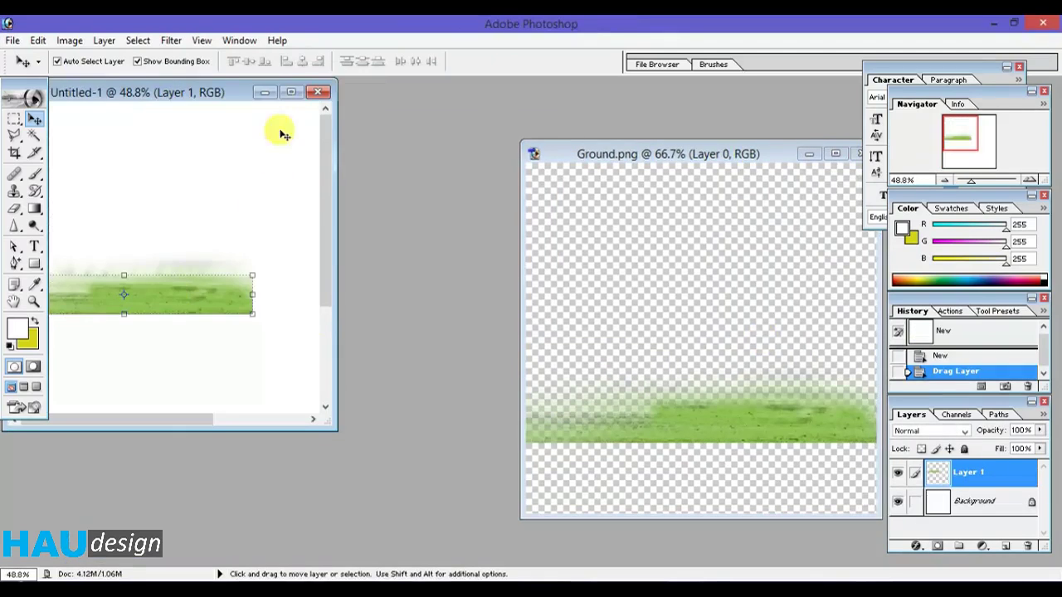
{"action": "left_click_drag", "start_coordinate": [219, 96], "coordinate": [381, 116]}
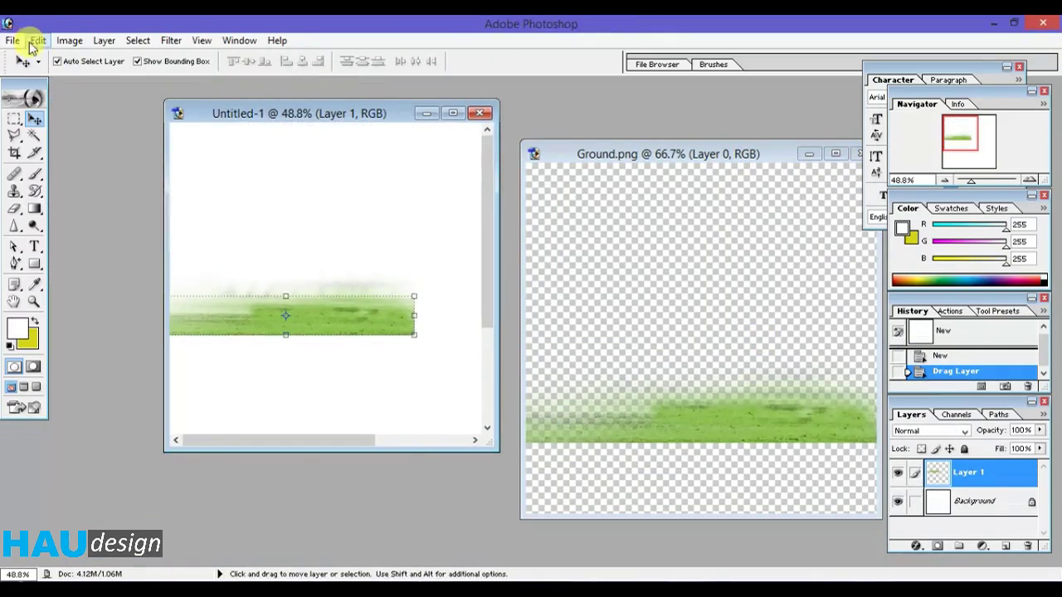
{"action": "left_click", "coordinate": [12, 39]}
Open afridi.psd and cancel an accidental New document dialog
{"action": "left_click", "coordinate": [38, 75]}
{"action": "double_click", "coordinate": [439, 217]}
{"action": "left_click", "coordinate": [13, 40]}
{"action": "left_click", "coordinate": [34, 58]}
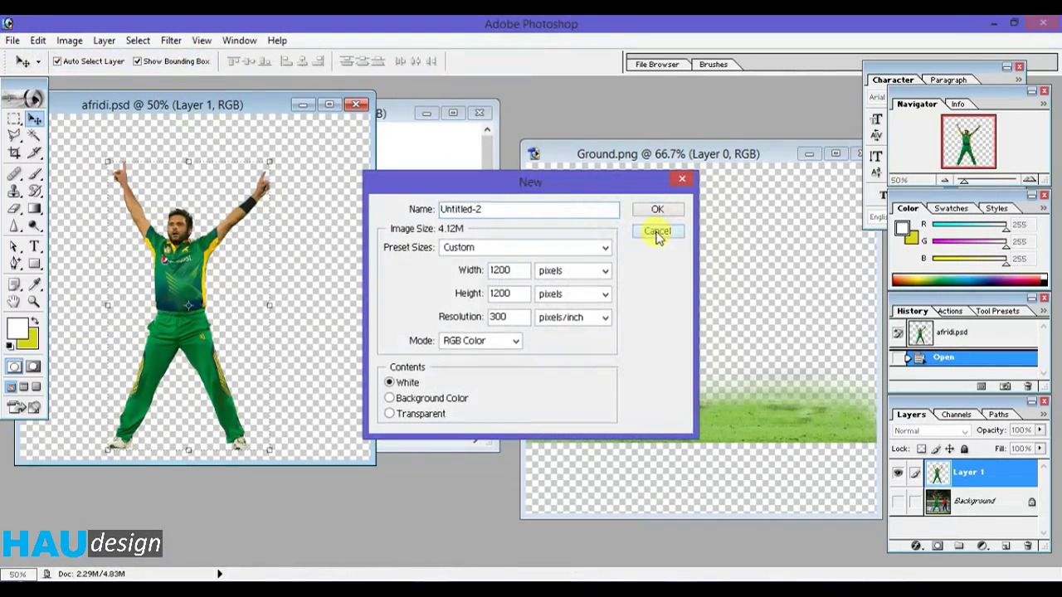
{"action": "left_click", "coordinate": [657, 235]}
Open dark-clouds-storm-thunderstorm-388418.jpg, then dismiss a second Open dialog
{"action": "left_click", "coordinate": [13, 39]}
{"action": "left_click", "coordinate": [33, 73]}
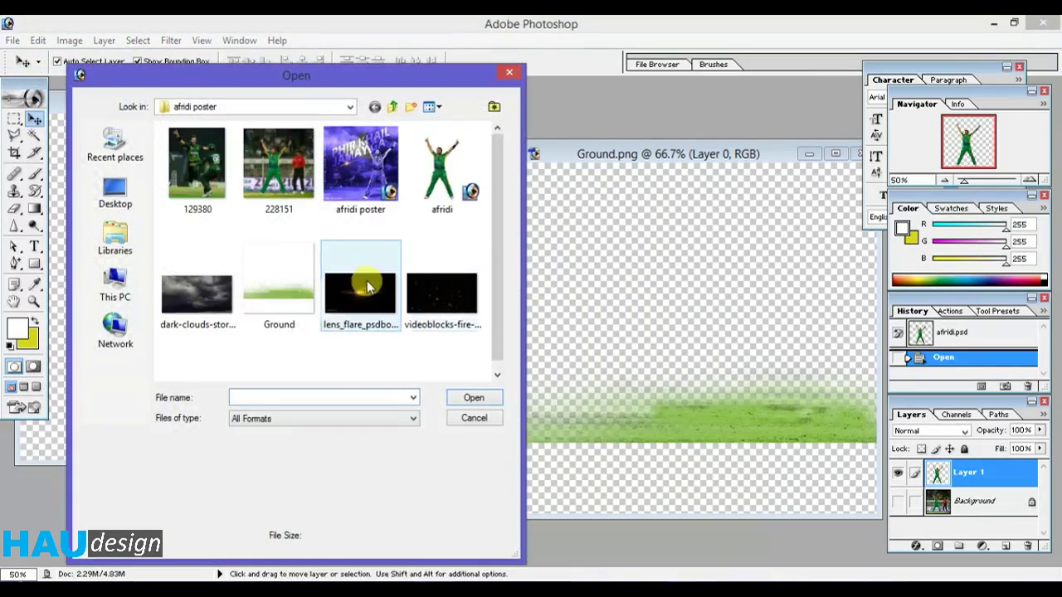
{"action": "left_click", "coordinate": [199, 303]}
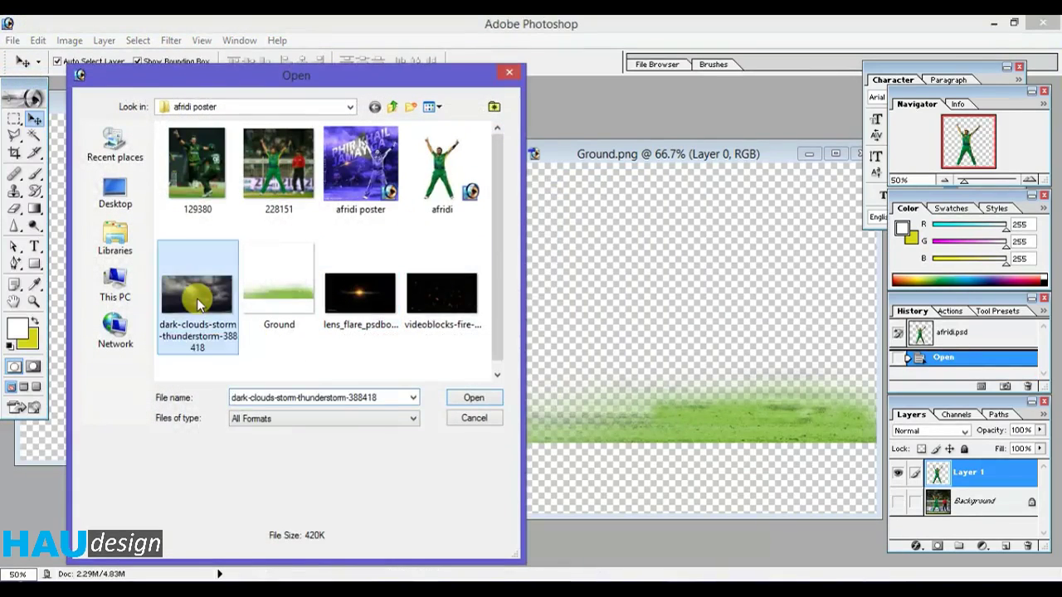
{"action": "double_click", "coordinate": [199, 304]}
{"action": "left_click", "coordinate": [13, 40]}
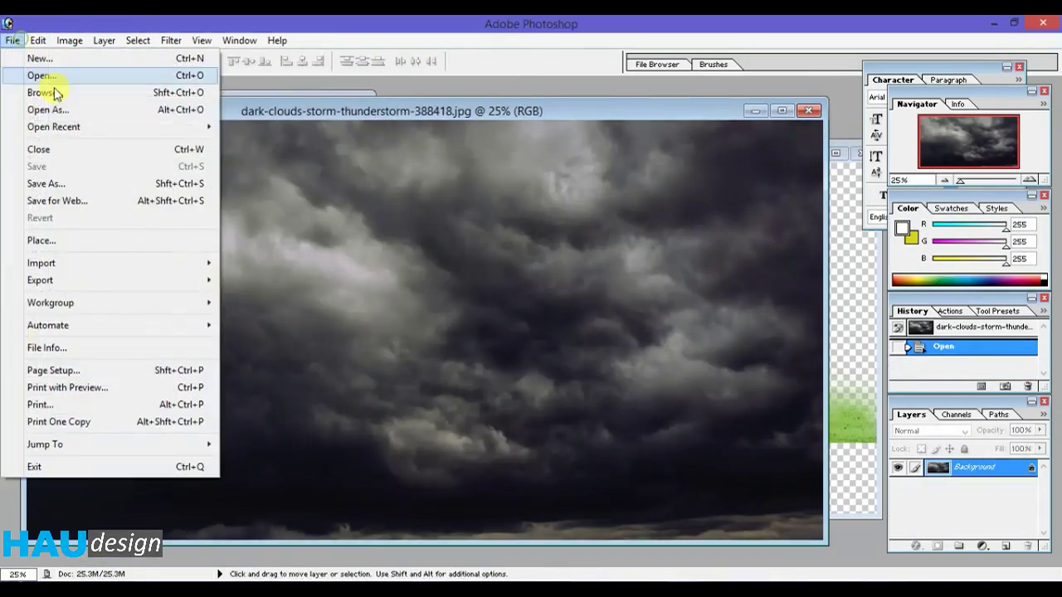
{"action": "left_click", "coordinate": [59, 75]}
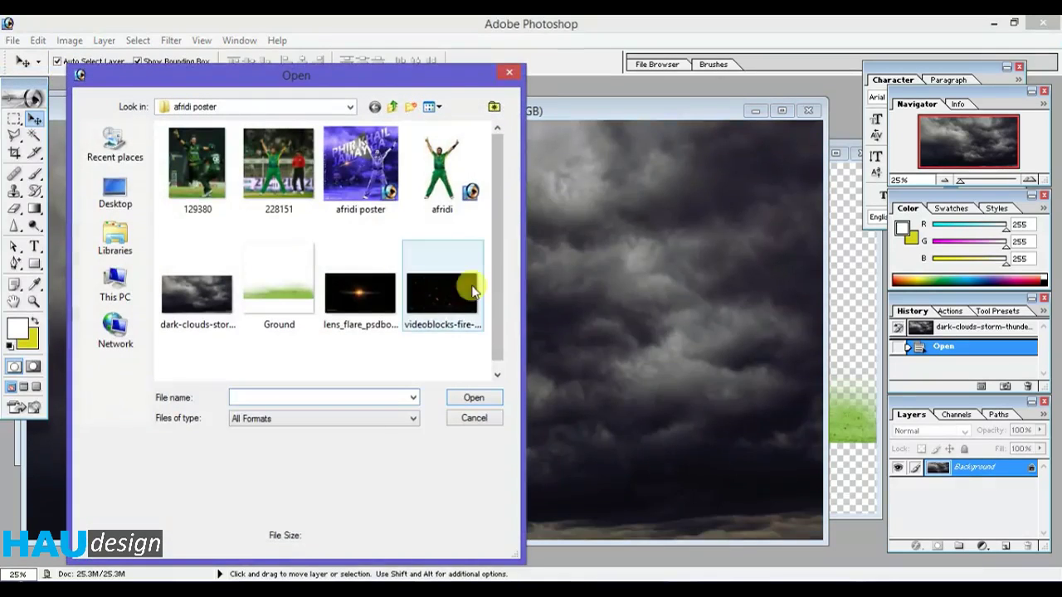
{"action": "left_click", "coordinate": [508, 75]}
Drag the storm clouds and the player cutout into the poster as new layers
{"action": "left_click_drag", "start_coordinate": [561, 130], "coordinate": [688, 225]}
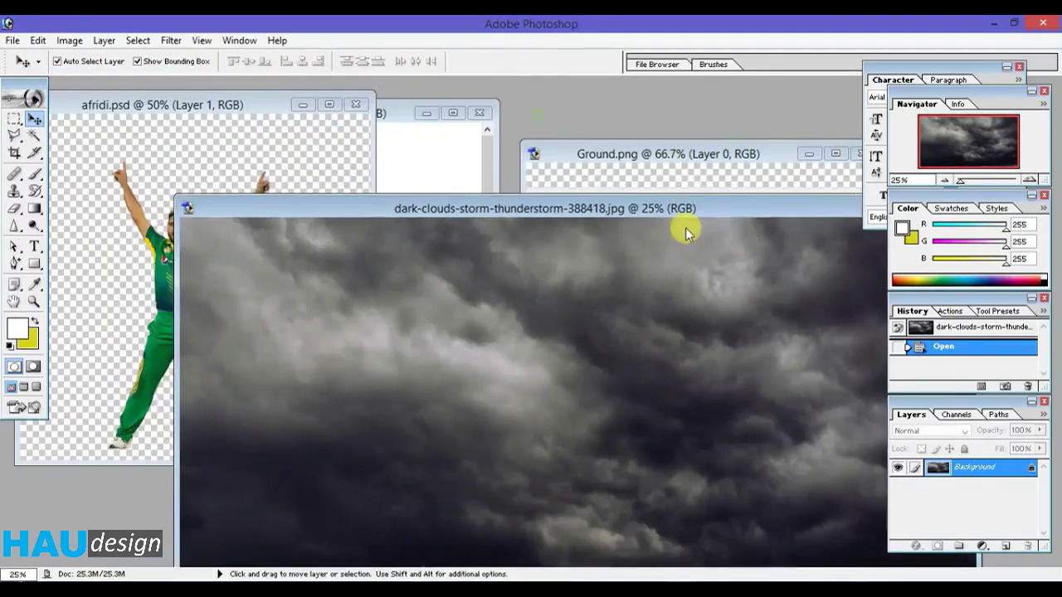
{"action": "left_click_drag", "start_coordinate": [466, 263], "coordinate": [415, 158]}
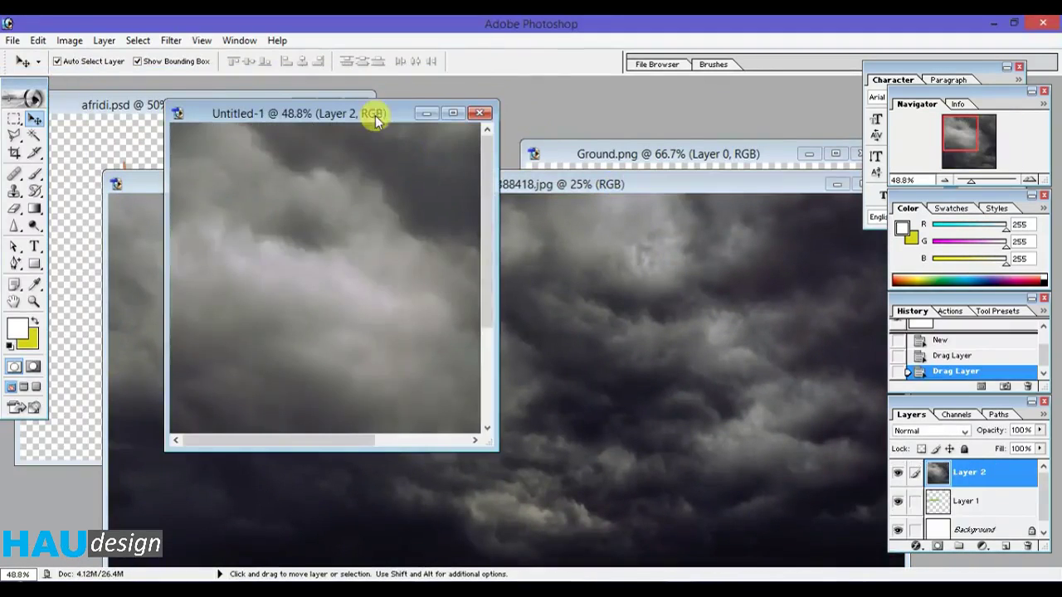
{"action": "left_click_drag", "start_coordinate": [375, 115], "coordinate": [583, 94]}
{"action": "left_click", "coordinate": [261, 116]}
{"action": "mouse_move", "coordinate": [190, 280]}
{"action": "left_mouse_down"}
{"action": "mouse_move", "coordinate": [469, 278]}
{"action": "mouse_move", "coordinate": [519, 406]}
{"action": "left_mouse_up"}
Move the player to the lower right, reposition the clouds, and place them beneath the grass
{"action": "left_click", "coordinate": [661, 90]}
{"action": "key", "text": "ctrl+z"}
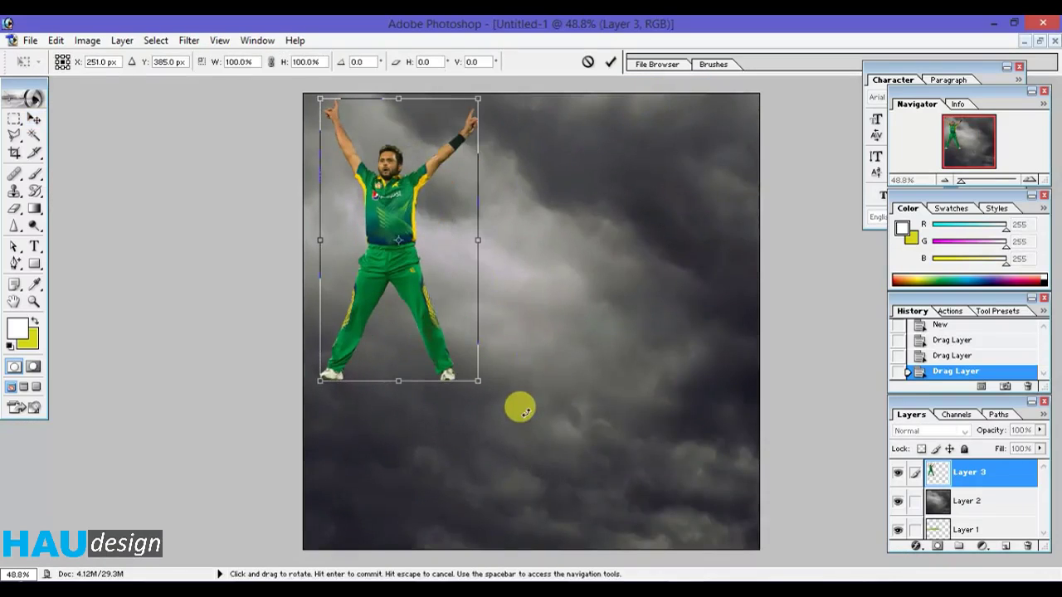
{"action": "left_click_drag", "start_coordinate": [375, 231], "coordinate": [656, 428]}
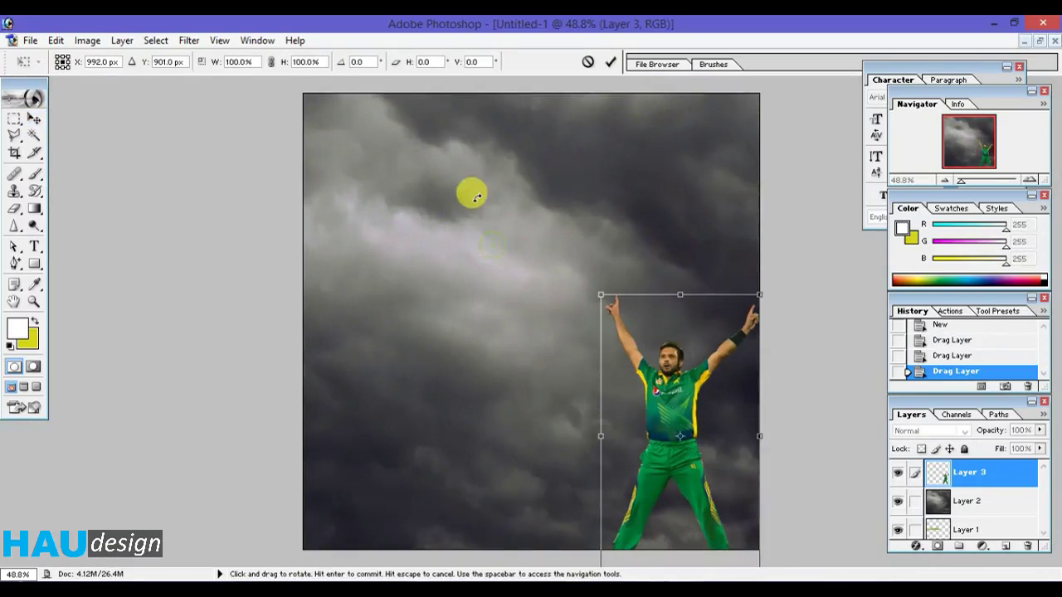
{"action": "key", "text": "Return"}
{"action": "left_click_drag", "start_coordinate": [474, 196], "coordinate": [419, 531]}
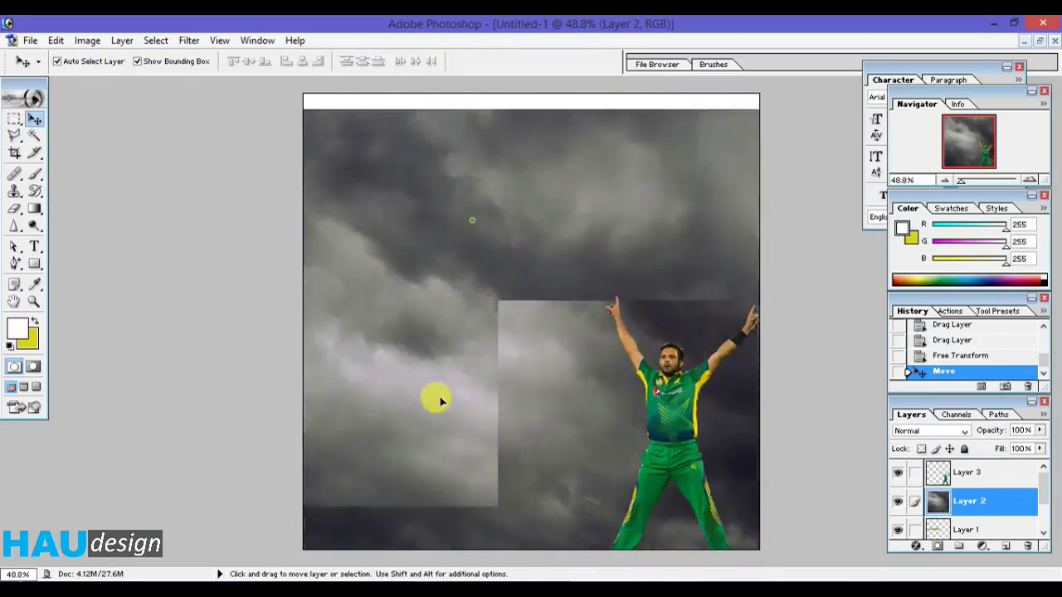
{"action": "mouse_move", "coordinate": [427, 481]}
{"action": "left_mouse_down"}
{"action": "mouse_move", "coordinate": [429, 340]}
{"action": "mouse_move", "coordinate": [473, 395]}
{"action": "left_mouse_up"}
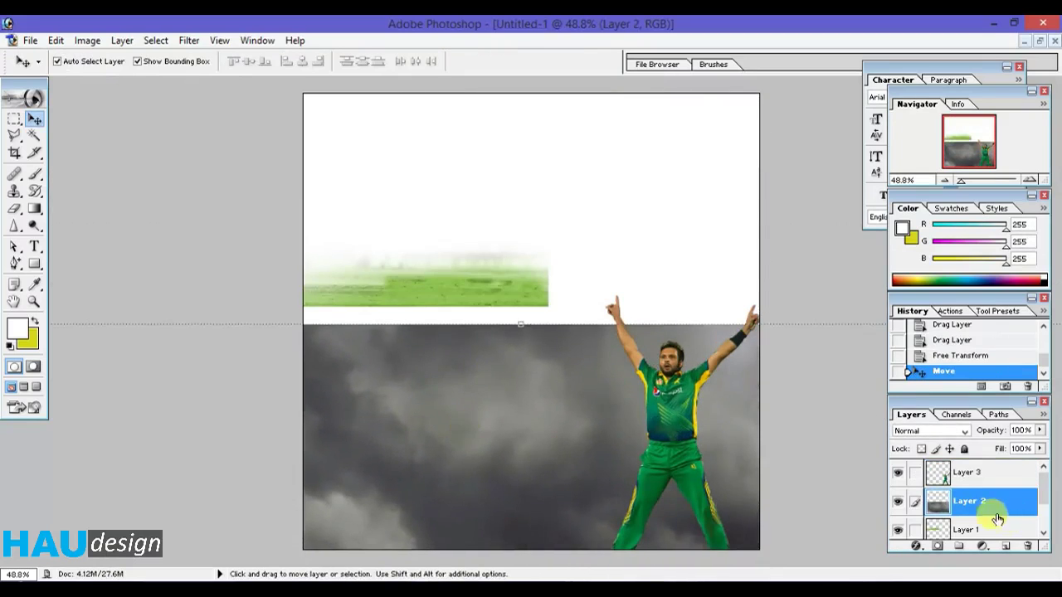
{"action": "left_click_drag", "start_coordinate": [997, 518], "coordinate": [987, 539]}
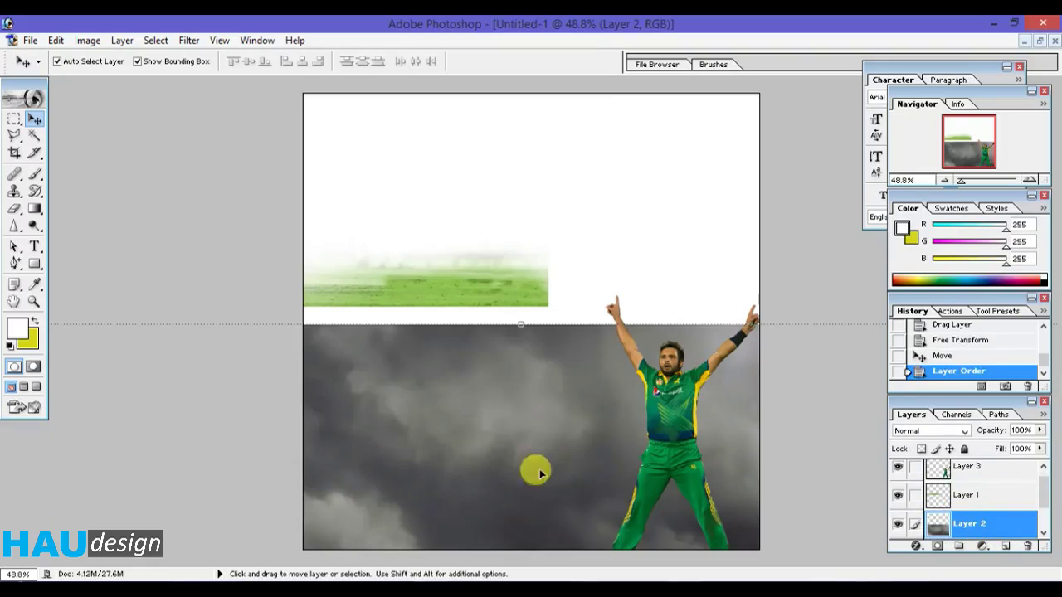
Move the storm clouds layer up to cover the upper canvas
{"action": "left_click_drag", "start_coordinate": [539, 473], "coordinate": [526, 109]}
{"action": "left_click_drag", "start_coordinate": [450, 309], "coordinate": [445, 451]}
{"action": "key", "text": "ctrl+0"}
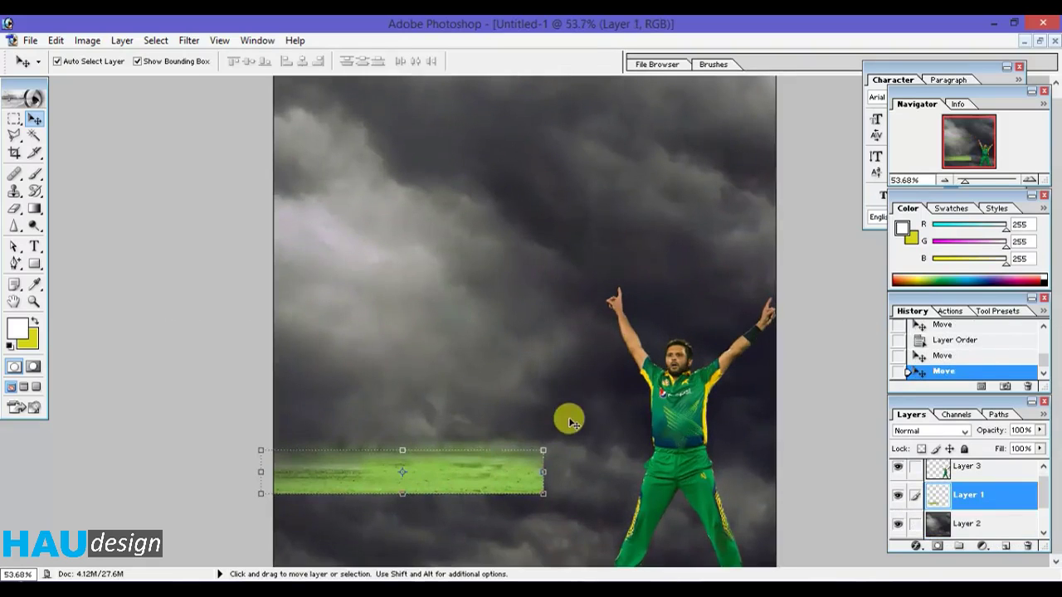
{"action": "scroll", "coordinate": [581, 431], "scroll_direction": "up", "scroll_amount": 1}
{"action": "key", "text": "ctrl+minus"}
{"action": "key", "text": "ctrl+minus"}
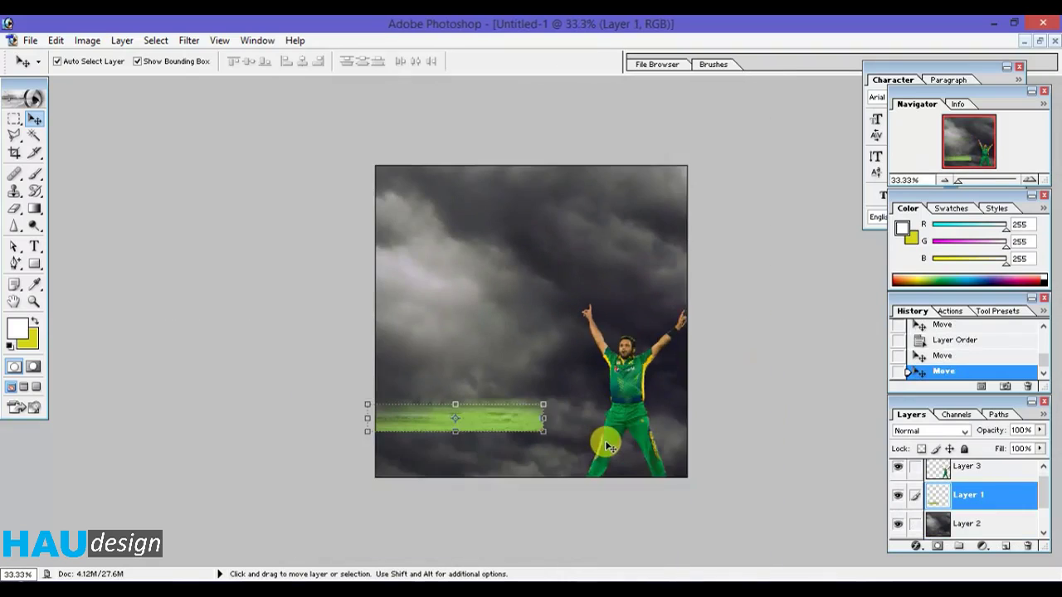
{"action": "left_click_drag", "start_coordinate": [479, 324], "coordinate": [547, 373]}
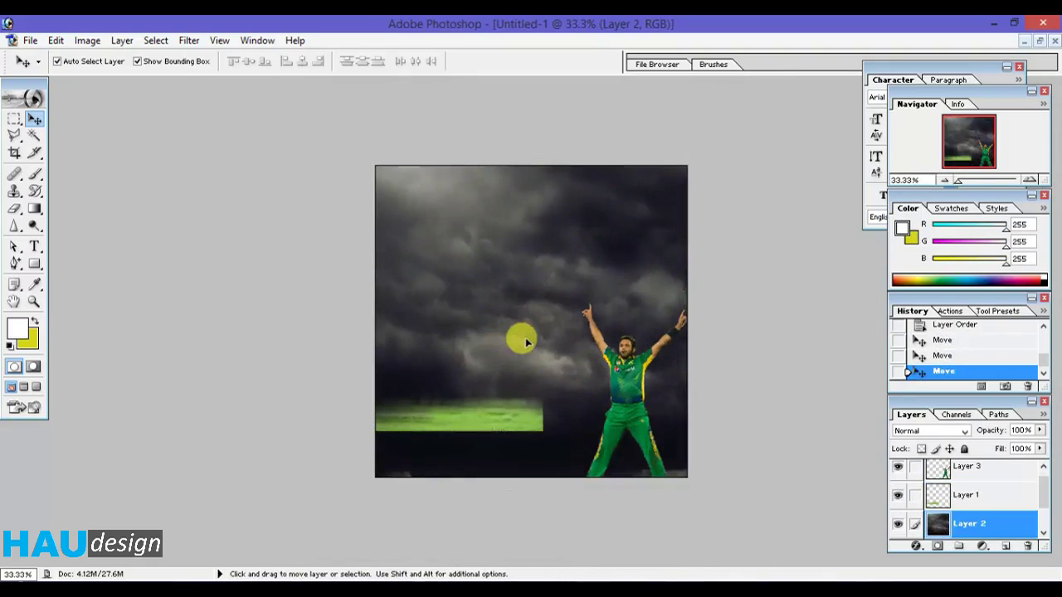
{"action": "key", "text": "ctrl+minus"}
{"action": "key", "text": "ctrl+minus"}
{"action": "key", "text": "ctrl+minus"}
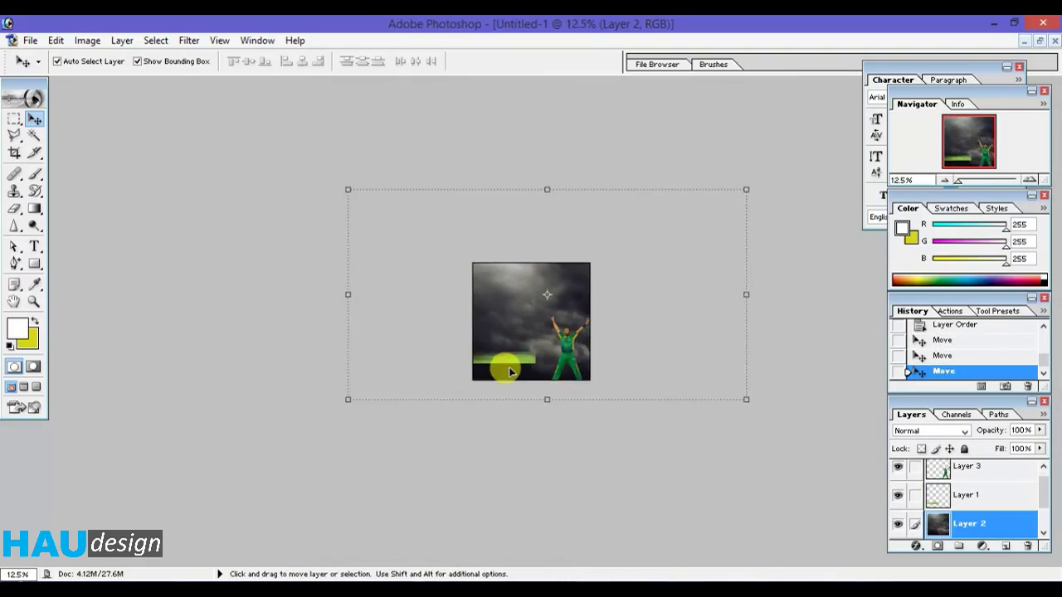
Scale the clouds to the canvas width, then stretch the grass strip across the bottom
{"action": "mouse_move", "coordinate": [746, 399]}
{"action": "left_mouse_down"}
{"action": "mouse_move", "coordinate": [475, 266]}
{"action": "mouse_move", "coordinate": [556, 323]}
{"action": "left_mouse_up"}
{"action": "double_click", "coordinate": [512, 354]}
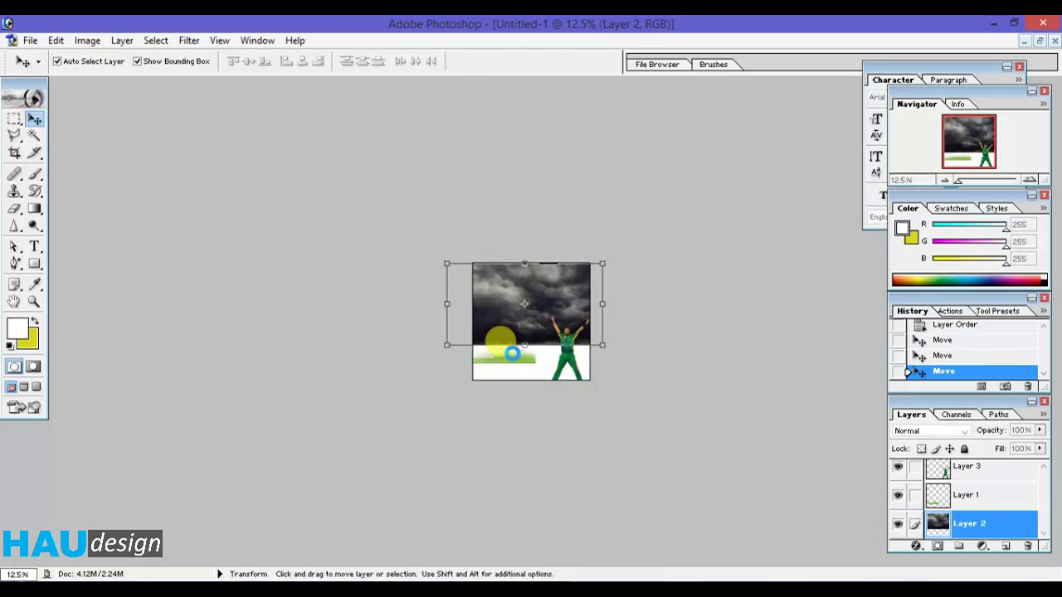
{"action": "key", "text": "ctrl+plus"}
{"action": "key", "text": "ctrl+plus"}
{"action": "key", "text": "ctrl+plus"}
{"action": "key", "text": "ctrl+minus"}
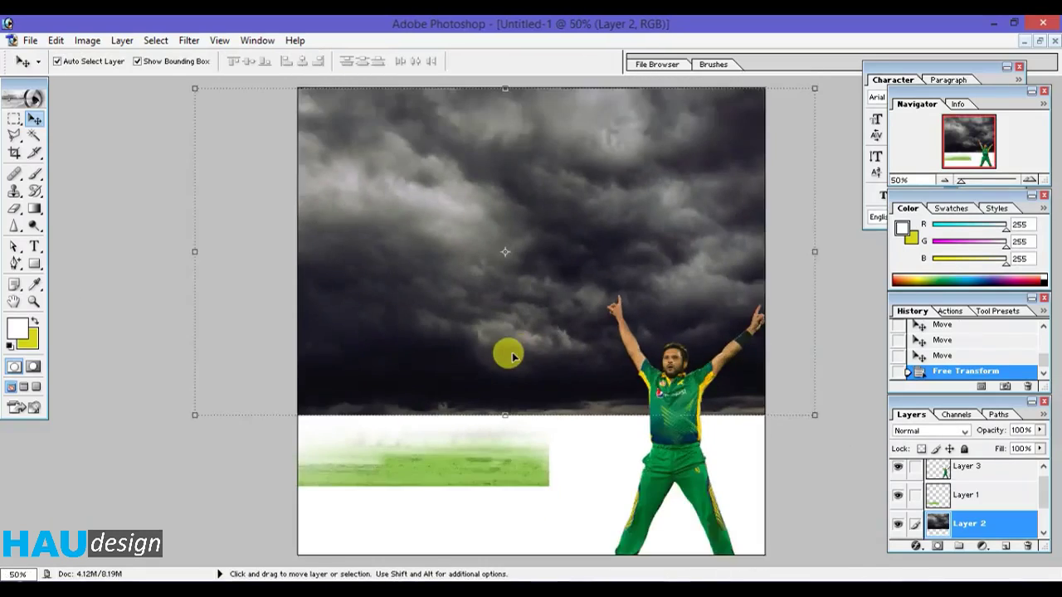
{"action": "key", "text": "ctrl+minus"}
{"action": "mouse_move", "coordinate": [512, 411]}
{"action": "left_mouse_down"}
{"action": "mouse_move", "coordinate": [524, 450]}
{"action": "mouse_move", "coordinate": [701, 412]}
{"action": "left_mouse_up"}
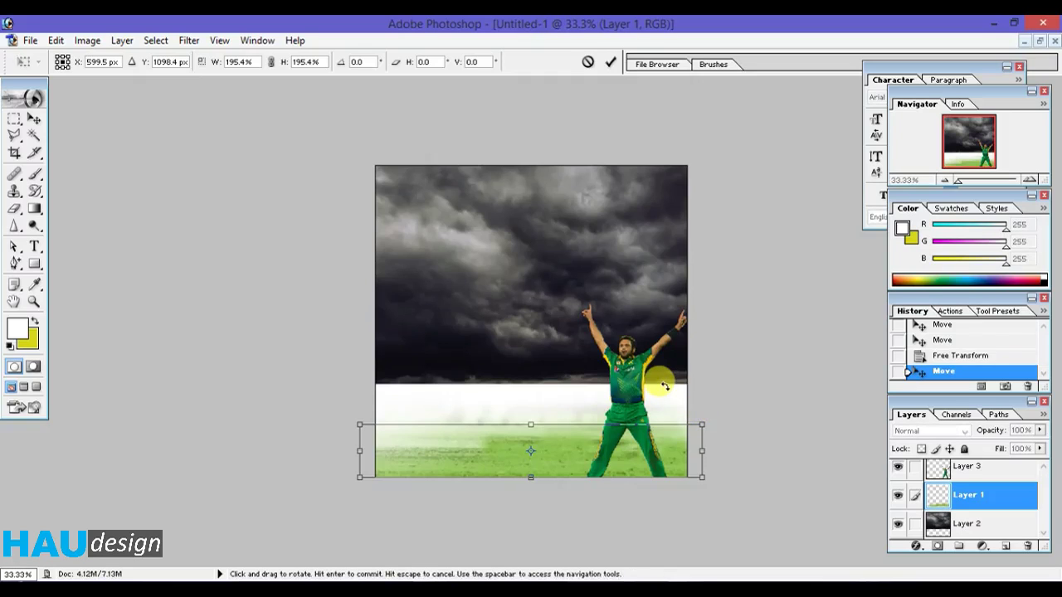
Commit the grass, raise the player slightly, and enlarge the clouds to about 125%
{"action": "key", "text": "Return"}
{"action": "left_click_drag", "start_coordinate": [634, 396], "coordinate": [636, 365]}
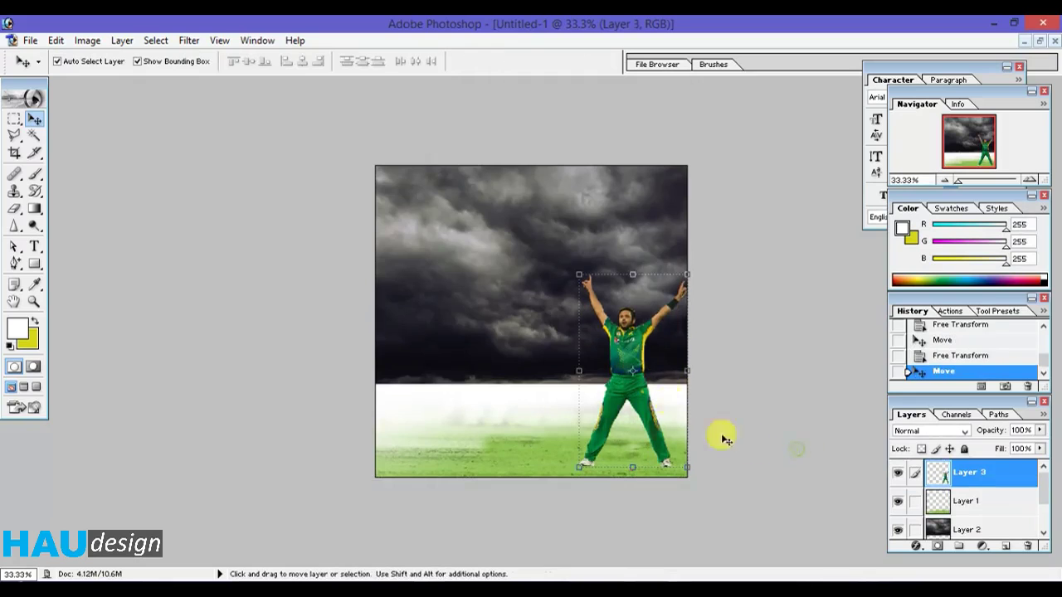
{"action": "left_click_drag", "start_coordinate": [505, 279], "coordinate": [486, 351]}
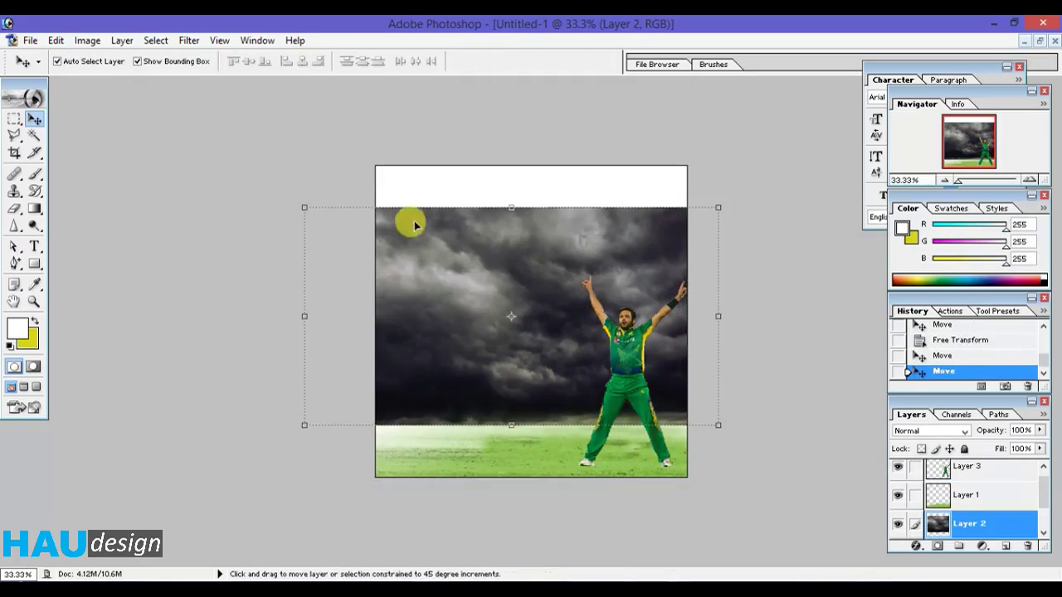
{"action": "left_click_drag", "start_coordinate": [304, 207], "coordinate": [225, 130]}
{"action": "mouse_move", "coordinate": [410, 256]}
{"action": "left_mouse_down"}
{"action": "mouse_move", "coordinate": [448, 297]}
{"action": "mouse_move", "coordinate": [423, 289]}
{"action": "left_mouse_up"}
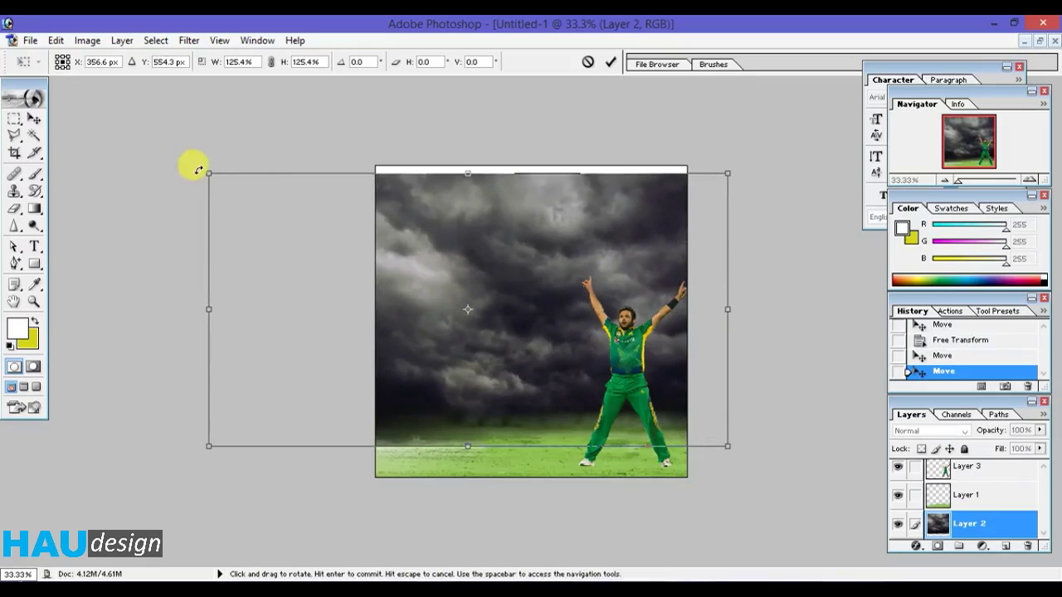
{"action": "left_click_drag", "start_coordinate": [208, 174], "coordinate": [155, 144]}
{"action": "key", "text": "Return"}
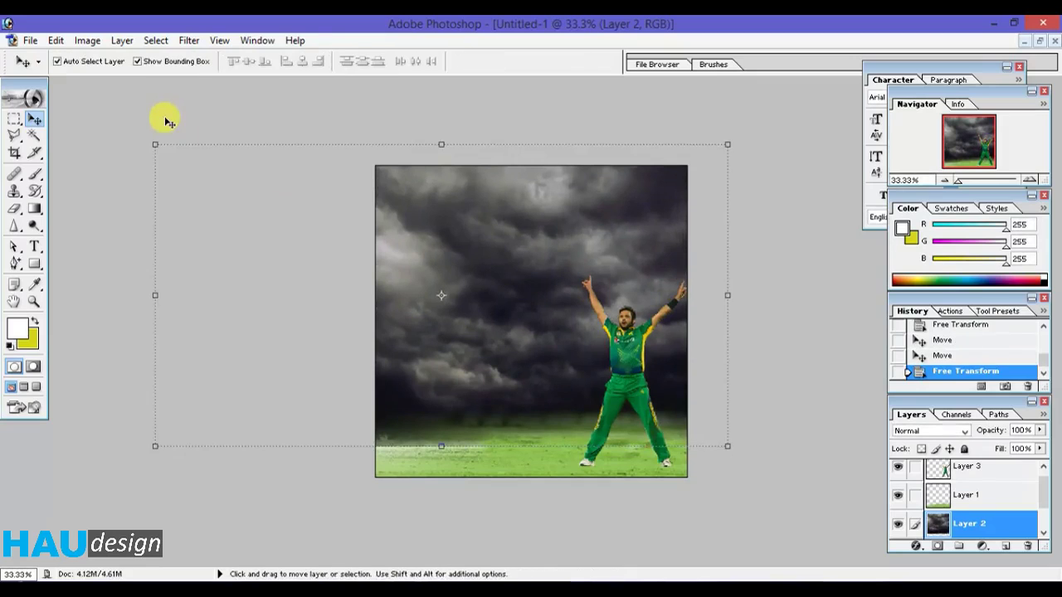
{"action": "left_click_drag", "start_coordinate": [503, 305], "coordinate": [508, 314]}
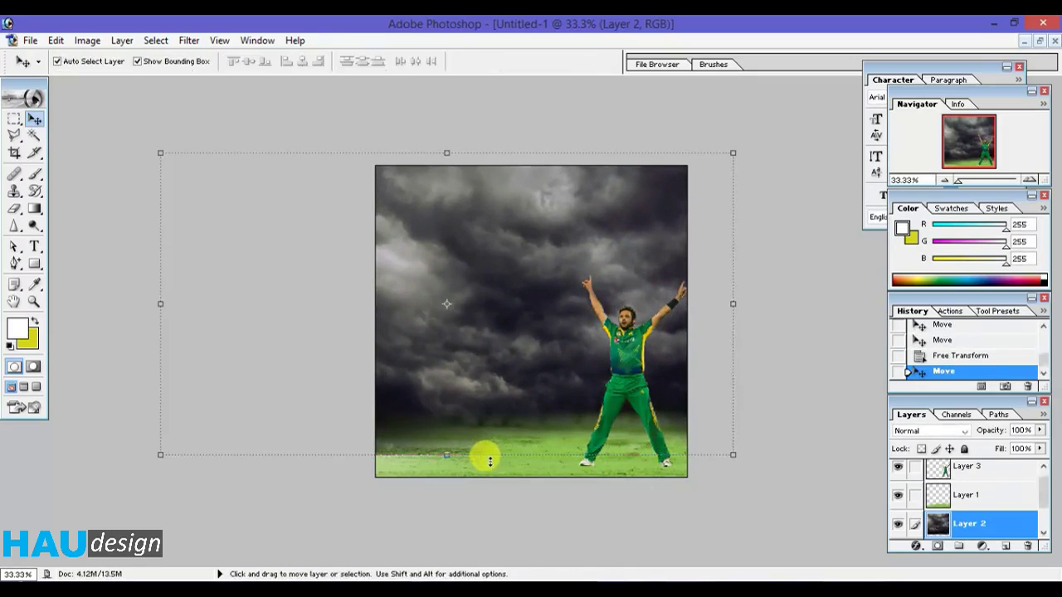
Scroll the Layers panel and select the grass layer, Layer 1
{"action": "left_click", "coordinate": [1043, 535]}
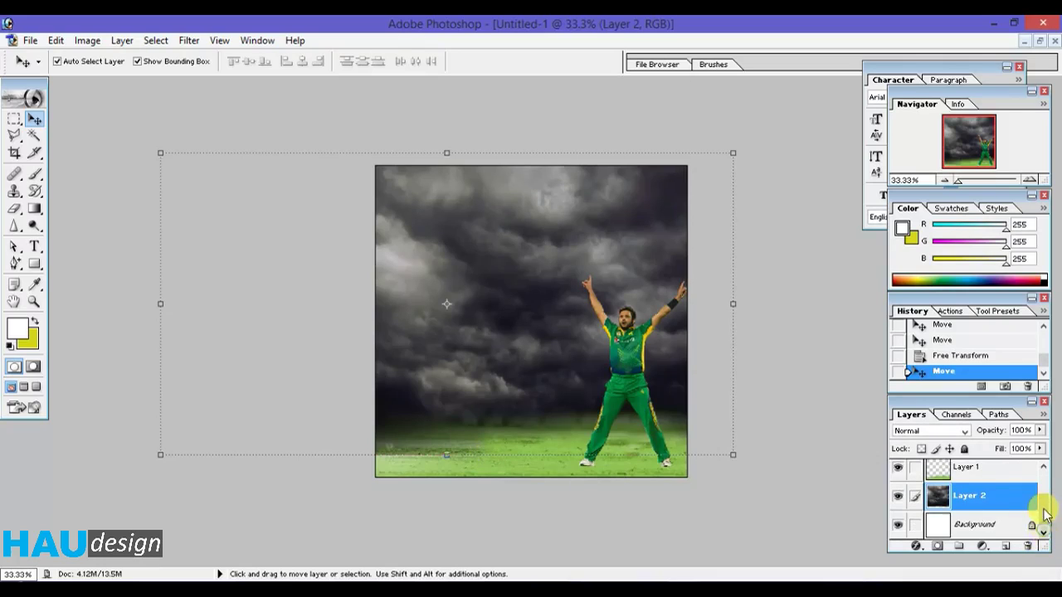
{"action": "left_click_drag", "start_coordinate": [1044, 514], "coordinate": [1044, 477]}
{"action": "left_click", "coordinate": [952, 504]}
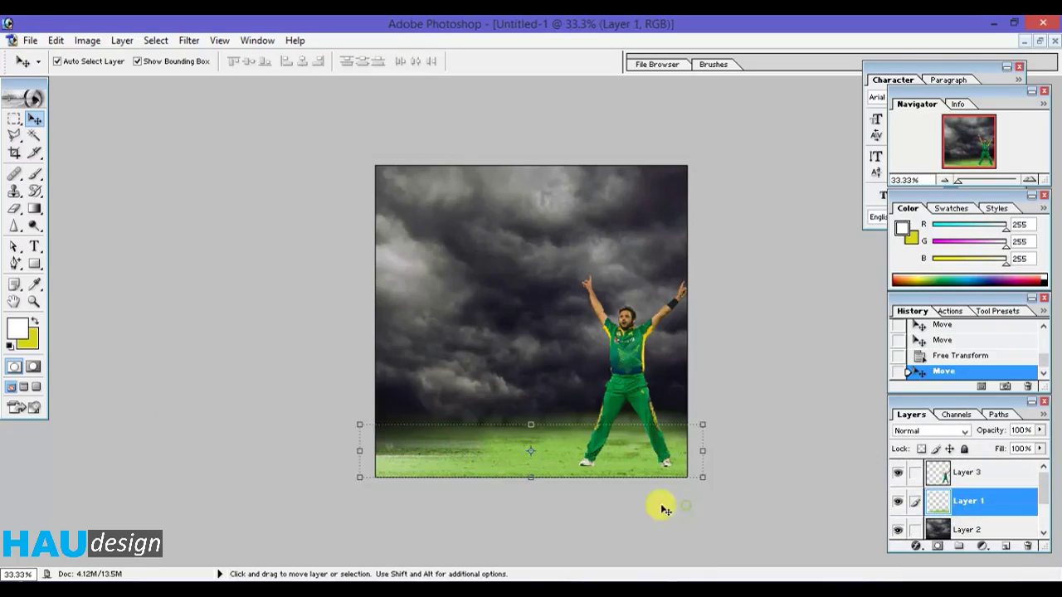
{"action": "left_click", "coordinate": [88, 40]}
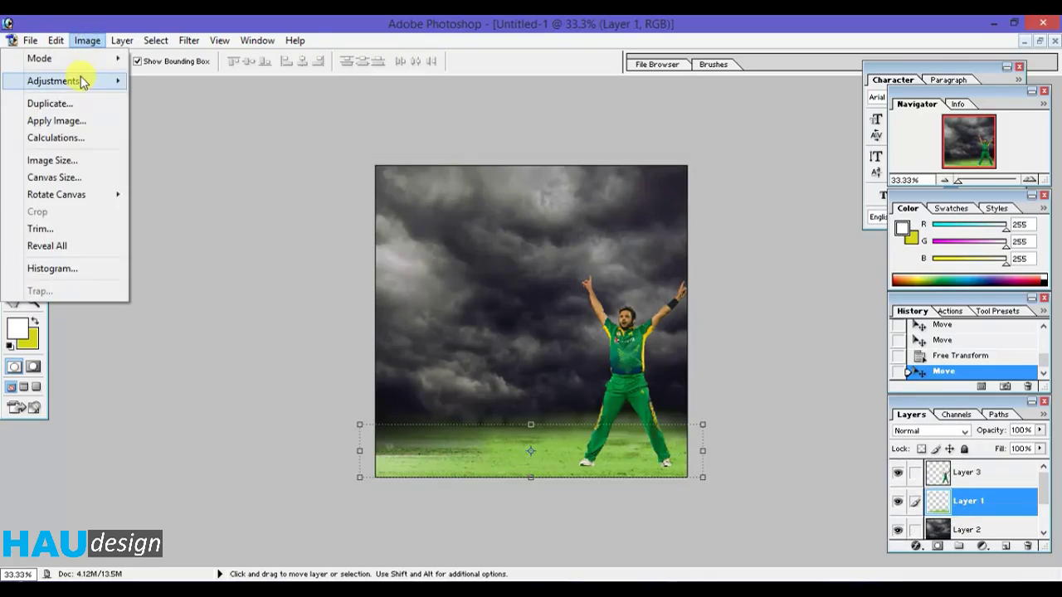
Desaturate the grass with Hue/Saturation: Hue -4, Saturation -100, Lightness -14
{"action": "mouse_move", "coordinate": [53, 81]}
{"action": "left_click", "coordinate": [235, 212]}
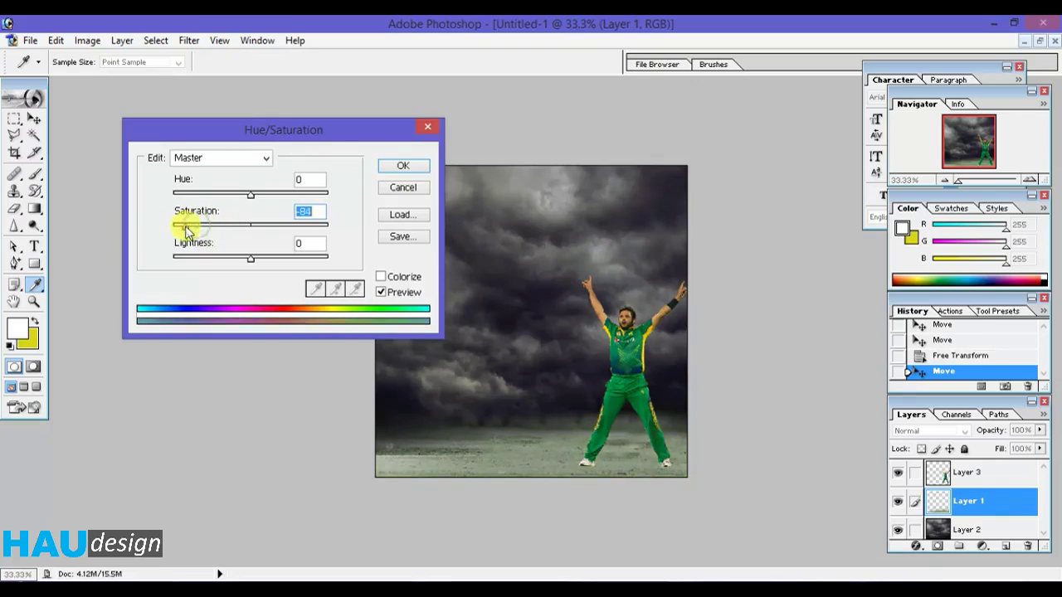
{"action": "mouse_move", "coordinate": [246, 264]}
{"action": "left_mouse_down"}
{"action": "mouse_move", "coordinate": [266, 261]}
{"action": "mouse_move", "coordinate": [255, 263]}
{"action": "left_mouse_up"}
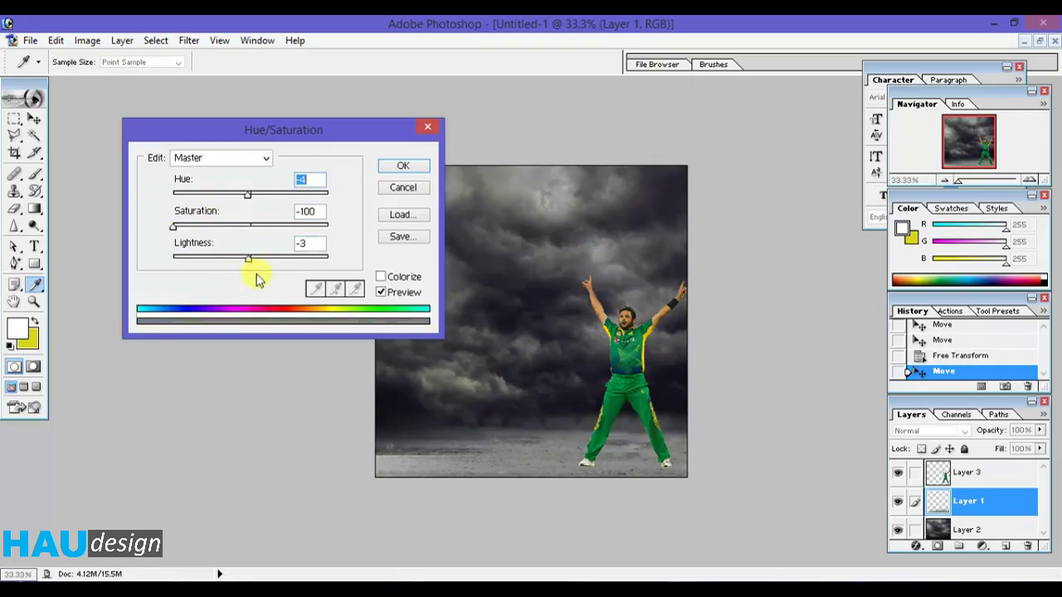
{"action": "left_click_drag", "start_coordinate": [247, 263], "coordinate": [240, 262]}
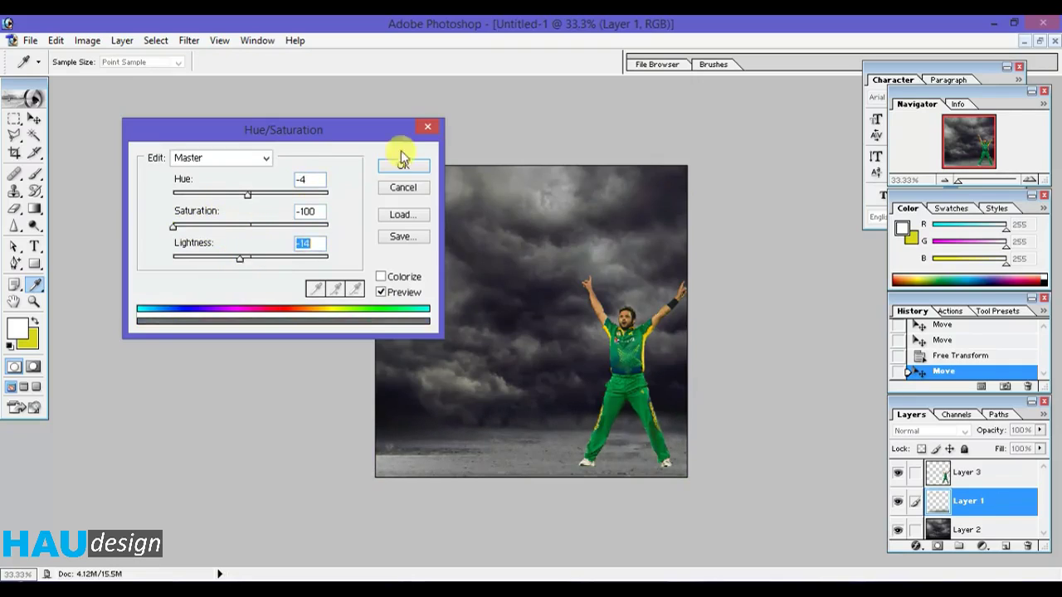
{"action": "left_click", "coordinate": [402, 164]}
{"action": "key", "text": "v"}
{"action": "left_click", "coordinate": [594, 355]}
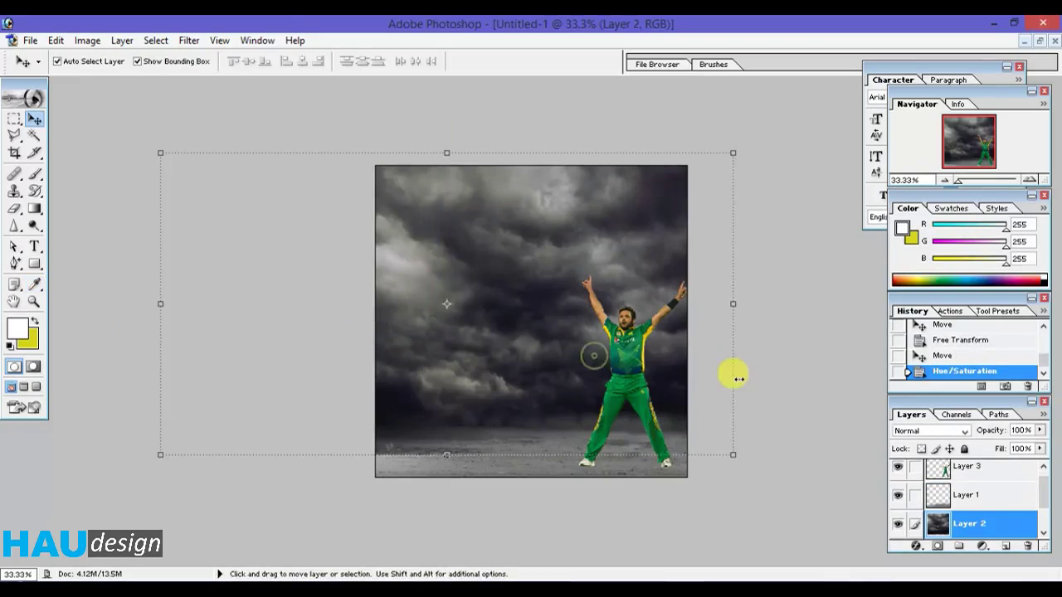
Add an empty Layer 4 above the player and undo a stray white brush stroke
{"action": "left_click", "coordinate": [616, 382]}
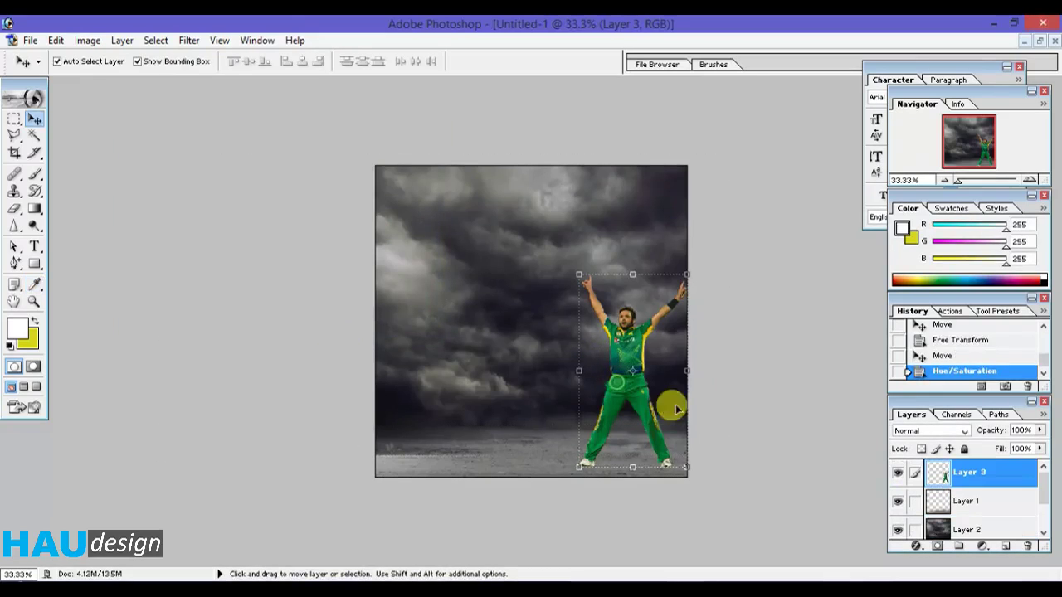
{"action": "left_click", "coordinate": [1013, 546]}
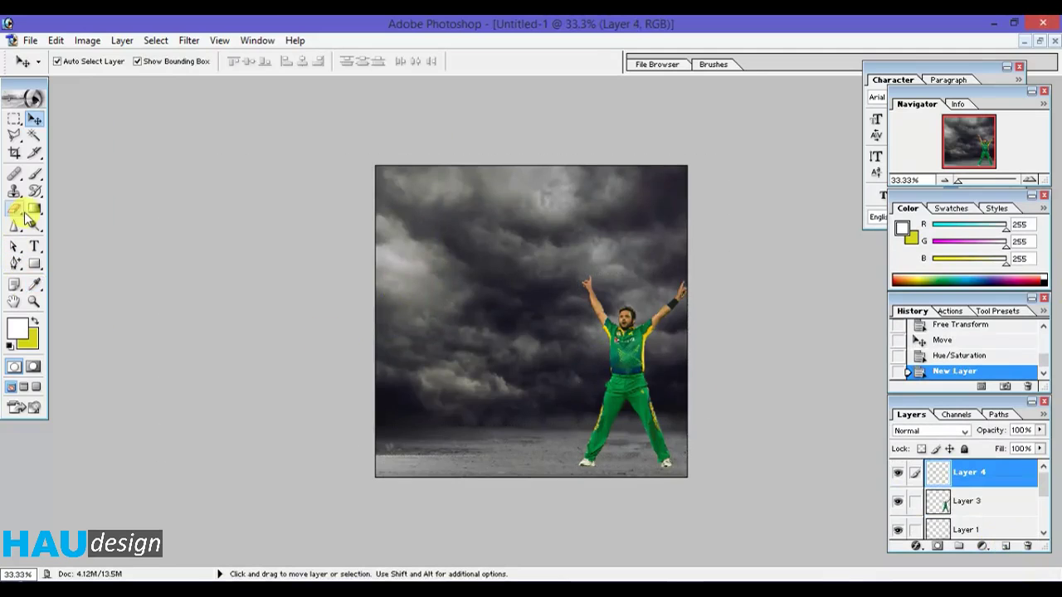
{"action": "left_click", "coordinate": [35, 176]}
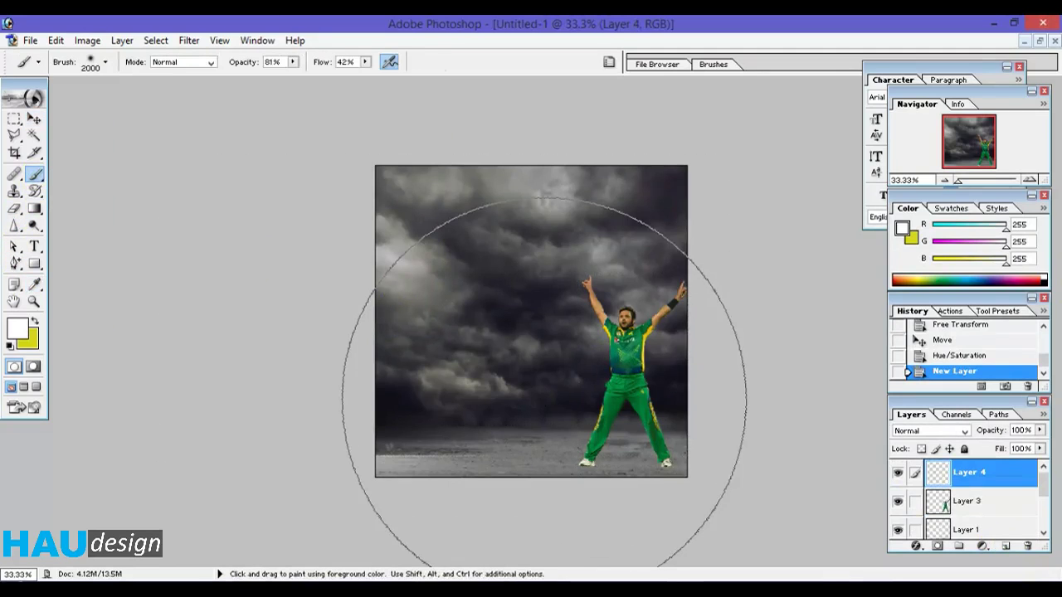
{"action": "left_click", "coordinate": [545, 384]}
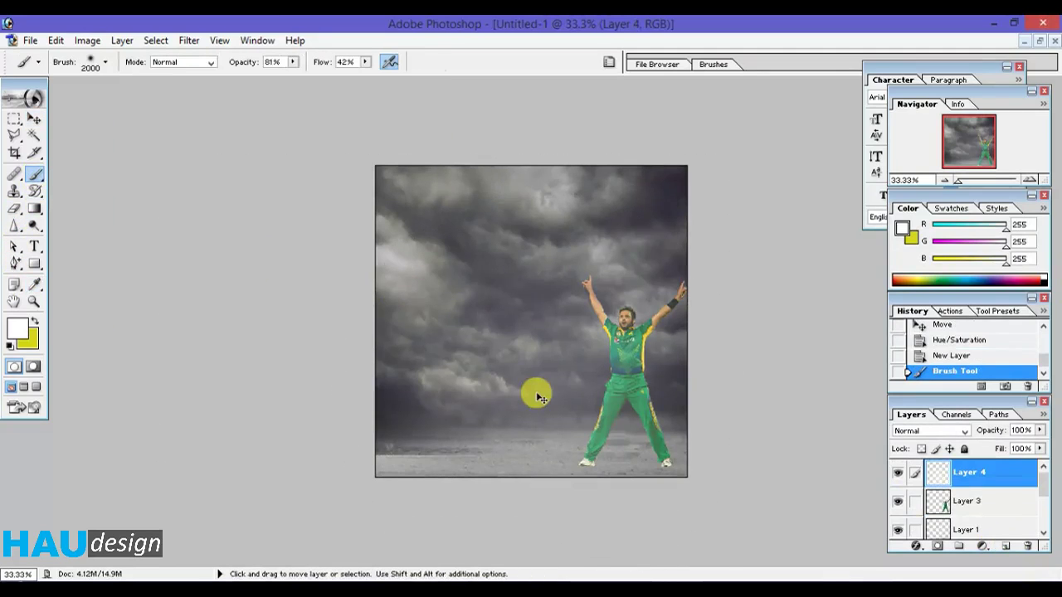
{"action": "key", "text": "ctrl+z"}
{"action": "key", "text": "ctrl+minus"}
{"action": "key", "text": "ctrl+plus"}
{"action": "key", "text": "ctrl+plus"}
{"action": "key", "text": "ctrl+plus"}
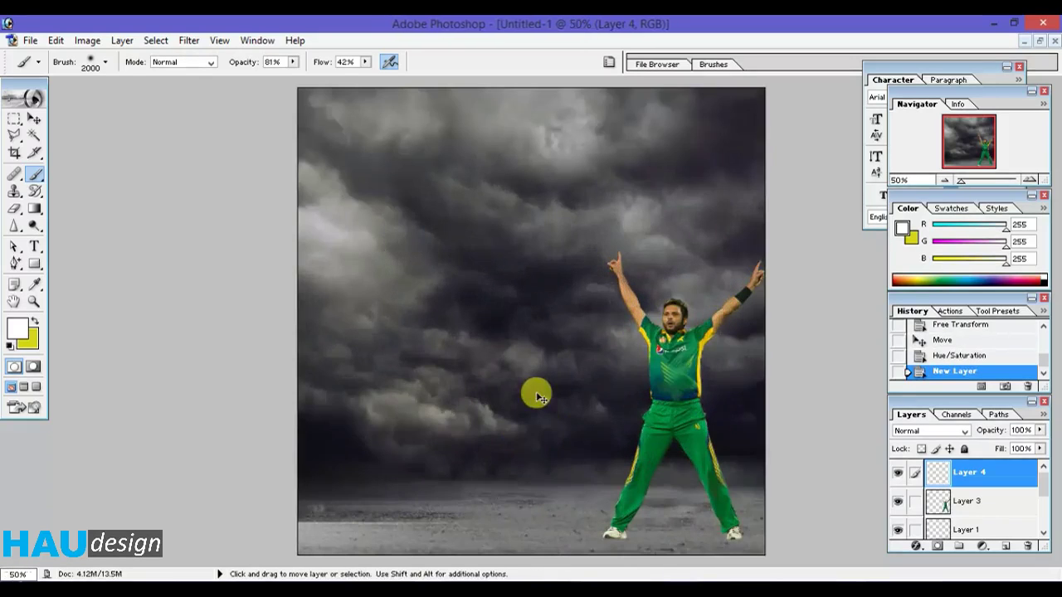
Reduce the brush Master Diameter to 47 px and undo the test mark
{"action": "right_click", "coordinate": [543, 328]}
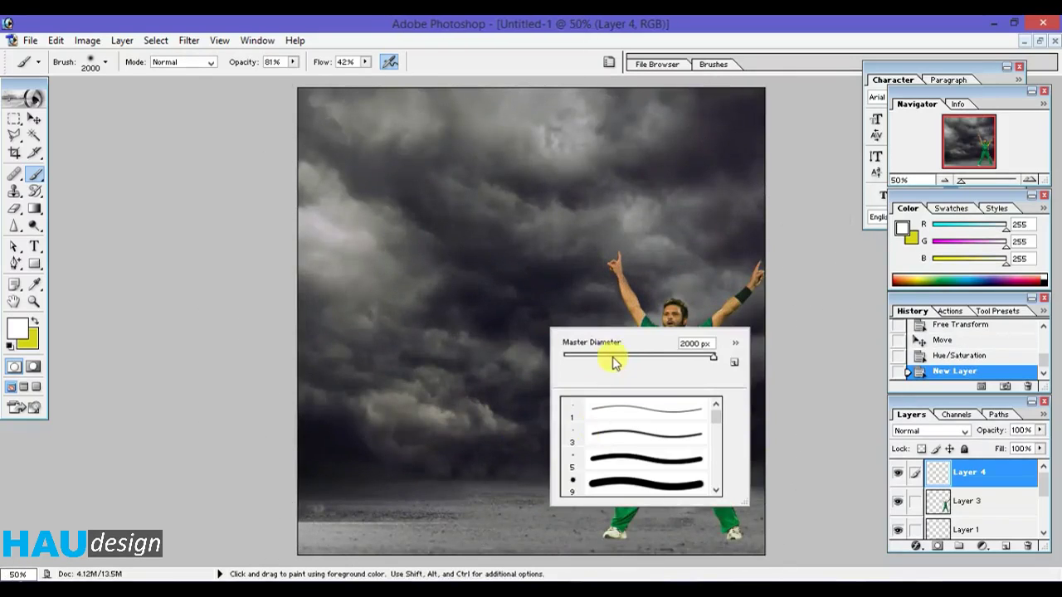
{"action": "left_click", "coordinate": [609, 285]}
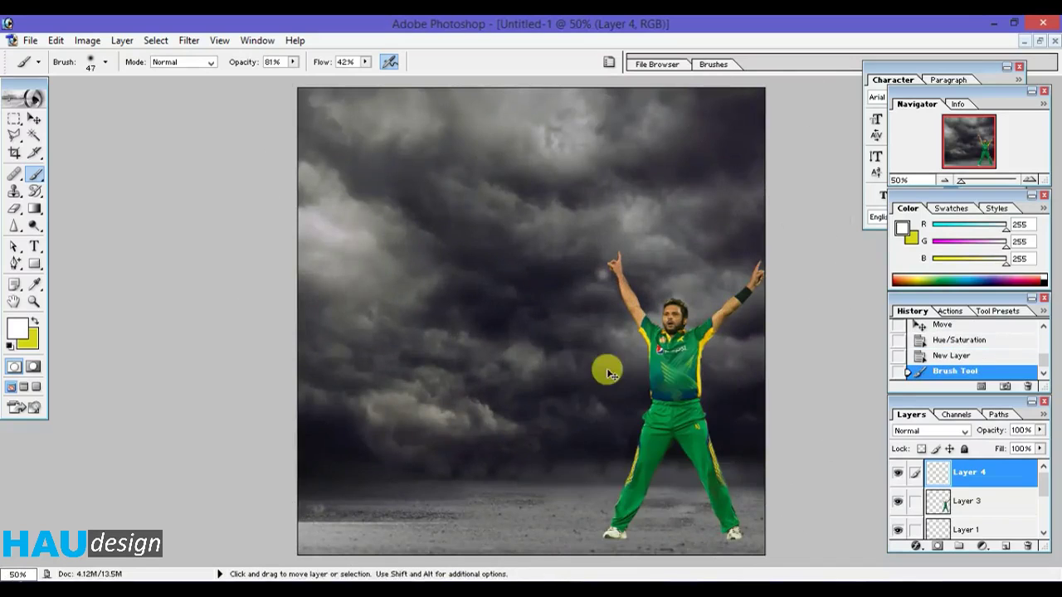
{"action": "key", "text": "ctrl+z"}
Set the foreground colour to dark grey #181818
{"action": "left_click", "coordinate": [18, 328]}
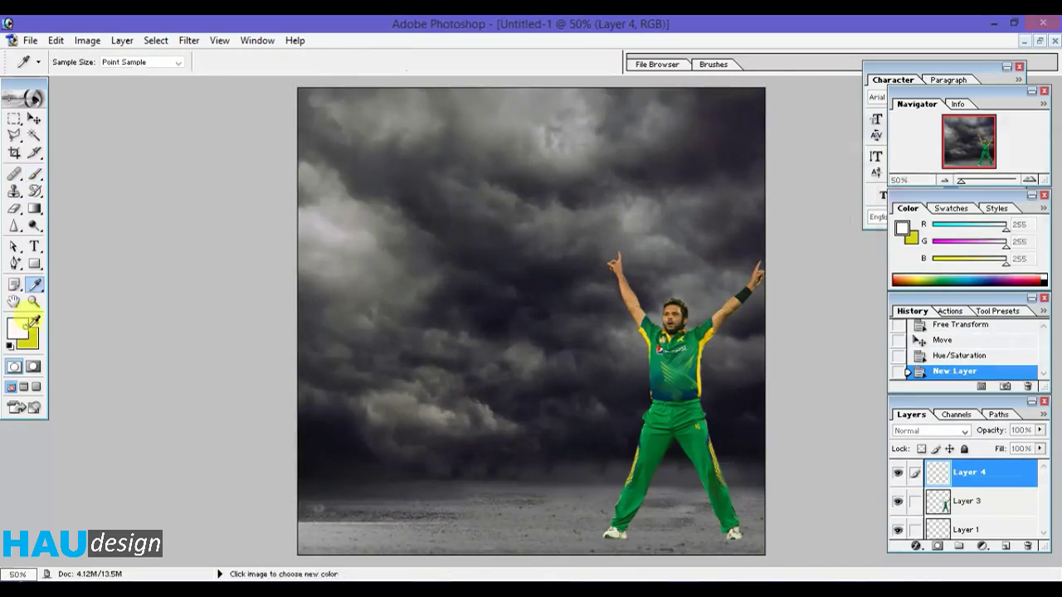
{"action": "left_click_drag", "start_coordinate": [771, 256], "coordinate": [685, 343]}
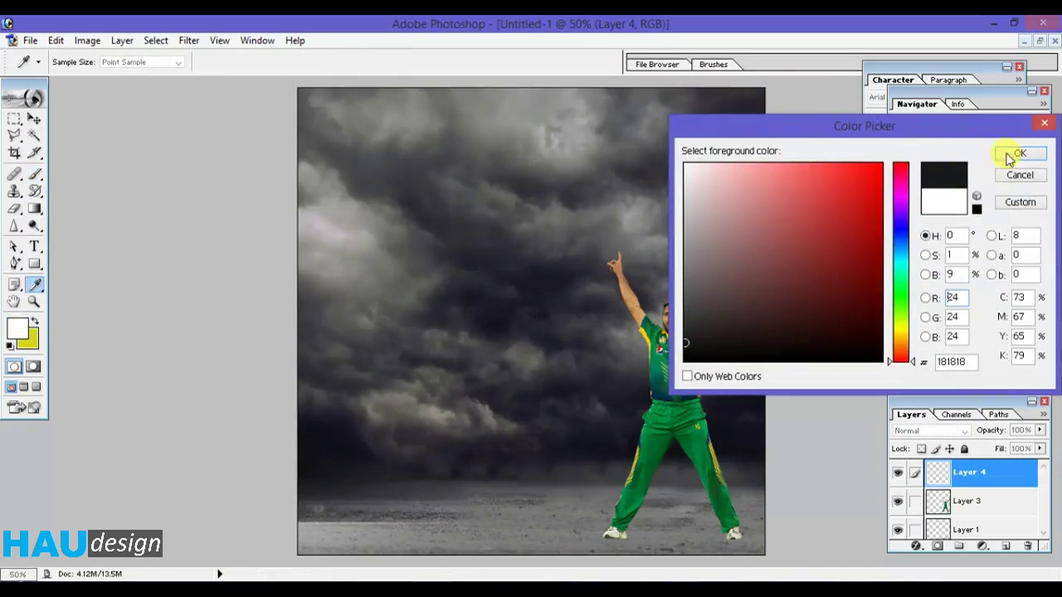
{"action": "left_click", "coordinate": [1019, 154]}
{"action": "key", "text": "b"}
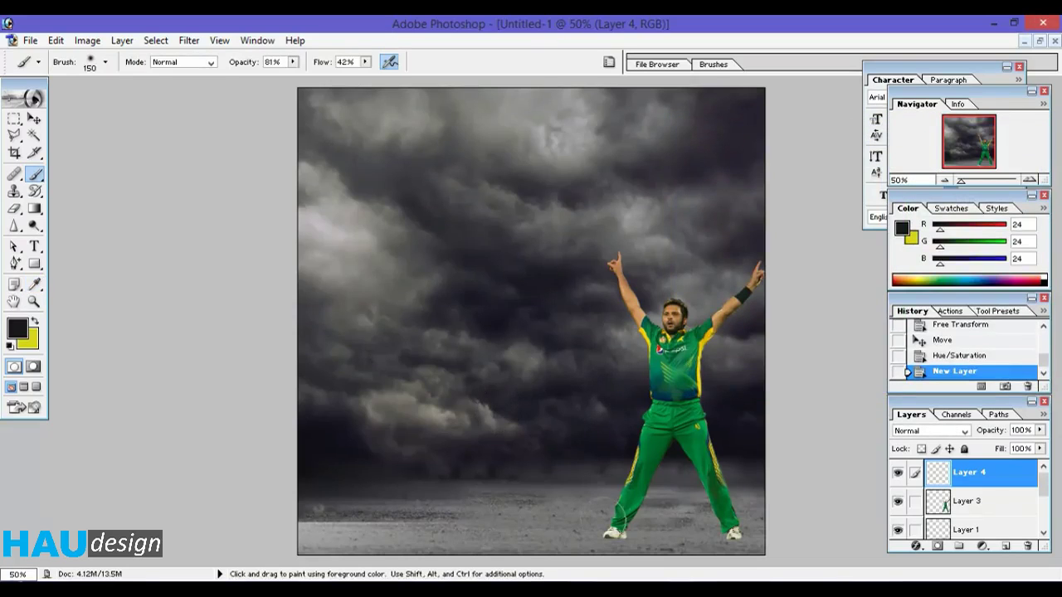
Paint a soft dark shadow spot between the player's feet with higher brush flow
{"action": "left_click_drag", "start_coordinate": [623, 521], "coordinate": [659, 528]}
{"action": "key", "text": "ctrl+z"}
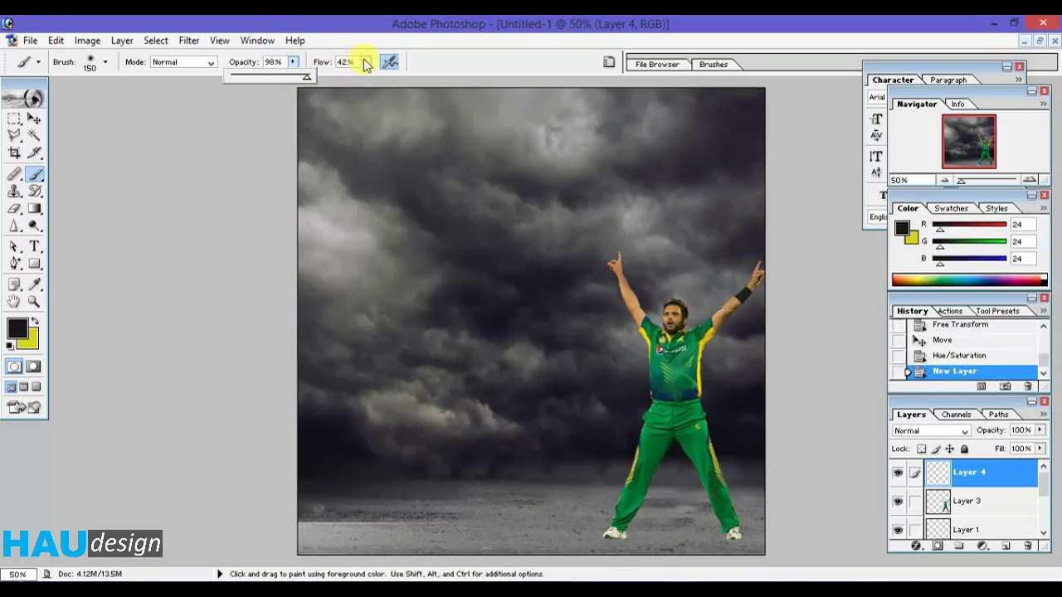
{"action": "left_click", "coordinate": [365, 62]}
{"action": "left_click_drag", "start_coordinate": [634, 525], "coordinate": [664, 521]}
{"action": "key", "text": "ctrl+z"}
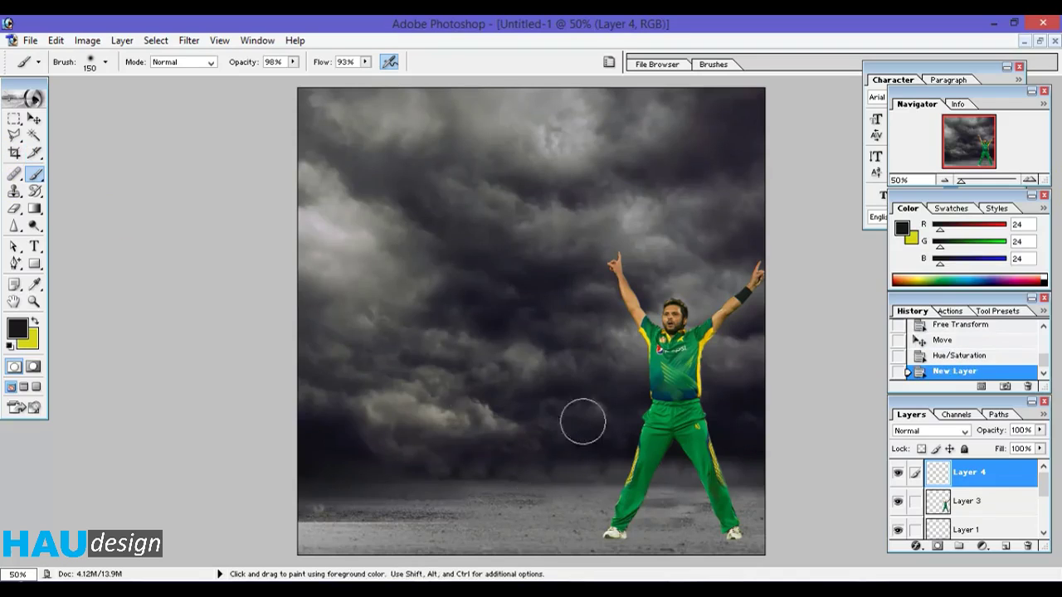
{"action": "left_click", "coordinate": [656, 512]}
{"action": "left_click", "coordinate": [34, 118]}
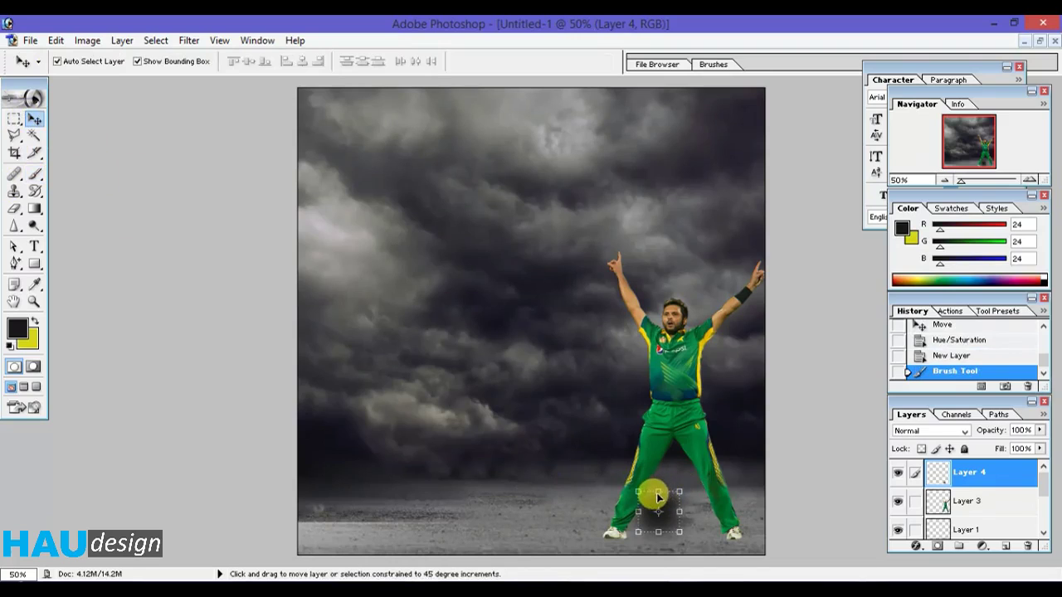
Flatten the shadow to about 198% wide by 43% tall and nudge it under the player's feet
{"action": "left_click_drag", "start_coordinate": [658, 491], "coordinate": [720, 523]}
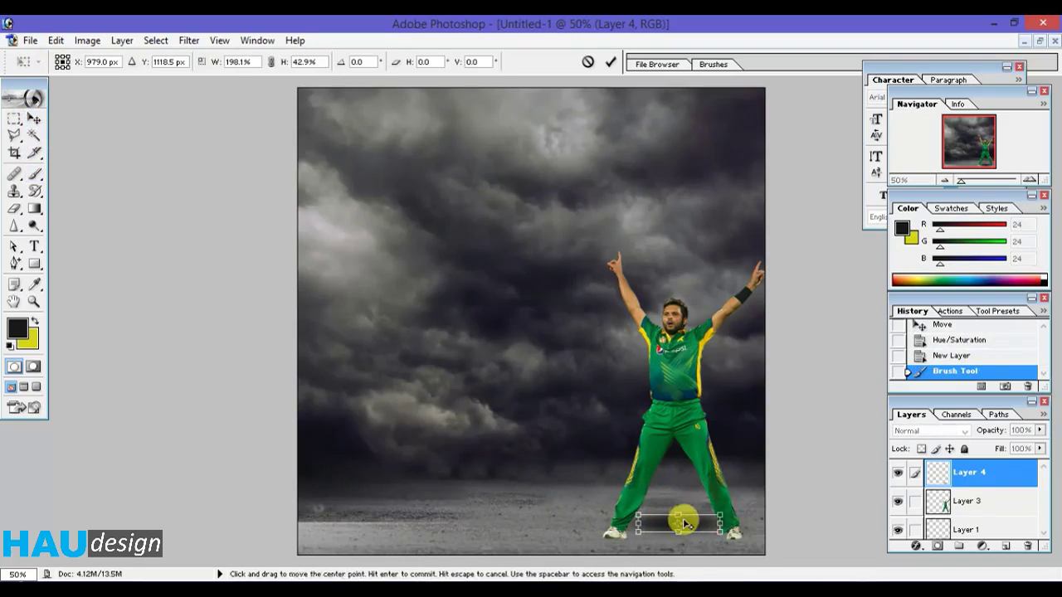
{"action": "key", "text": "Return"}
{"action": "key", "text": "Down"}
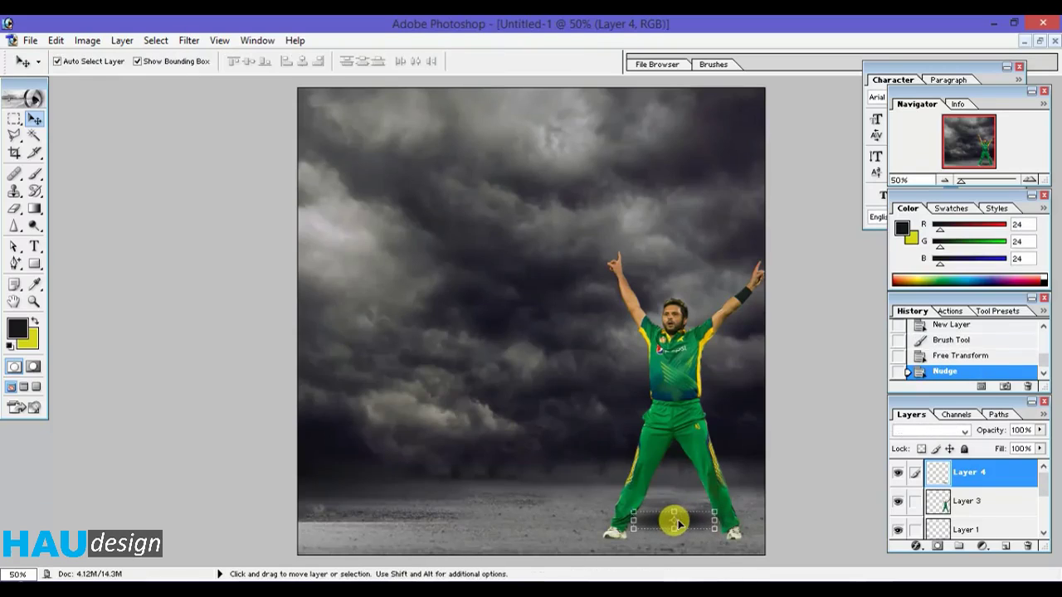
{"action": "left_click", "coordinate": [530, 436]}
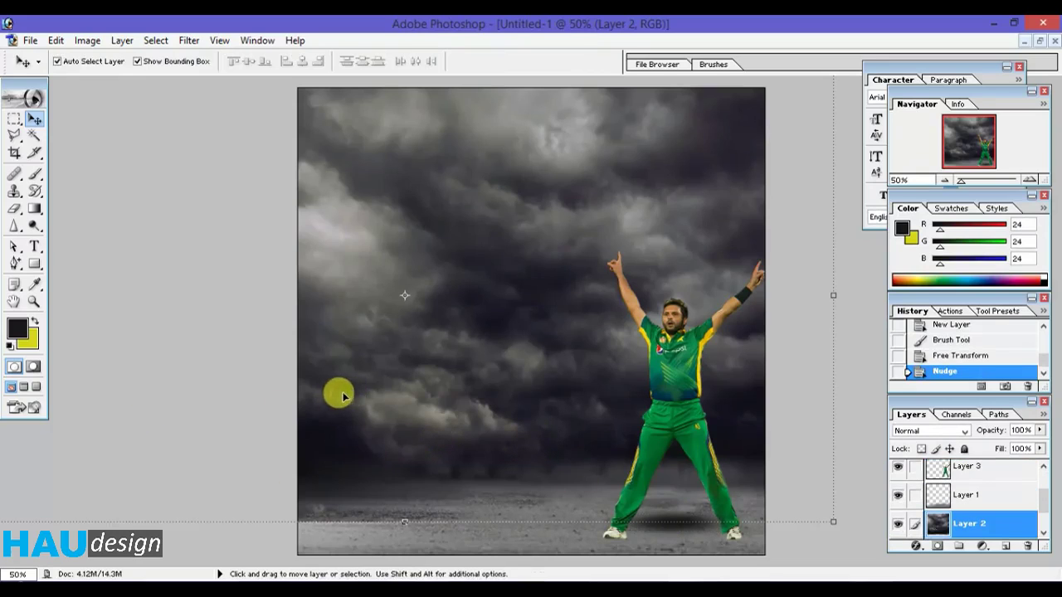
Raise the player slightly, stack his layer above the shadow, and slide the shadow left beneath his feet
{"action": "mouse_move", "coordinate": [668, 407]}
{"action": "left_mouse_down"}
{"action": "mouse_move", "coordinate": [694, 398]}
{"action": "mouse_move", "coordinate": [669, 390]}
{"action": "left_mouse_up"}
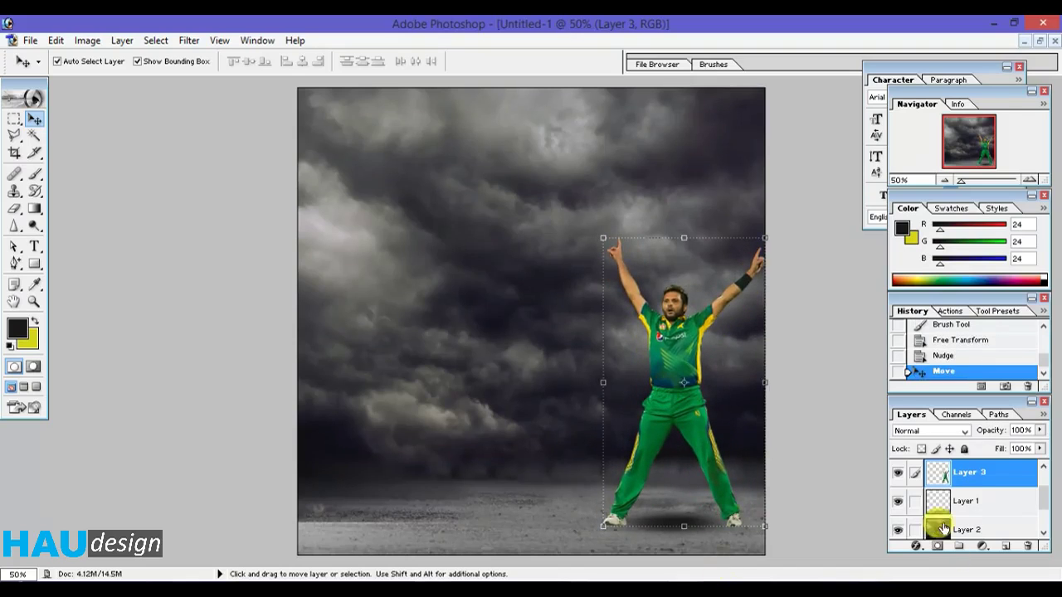
{"action": "mouse_move", "coordinate": [954, 473]}
{"action": "left_mouse_down"}
{"action": "mouse_move", "coordinate": [957, 501]}
{"action": "mouse_move", "coordinate": [974, 495]}
{"action": "mouse_move", "coordinate": [975, 472]}
{"action": "left_mouse_up"}
{"action": "key", "text": "ctrl+shift+alt+n"}
{"action": "left_click_drag", "start_coordinate": [647, 441], "coordinate": [641, 437]}
{"action": "left_click", "coordinate": [894, 505]}
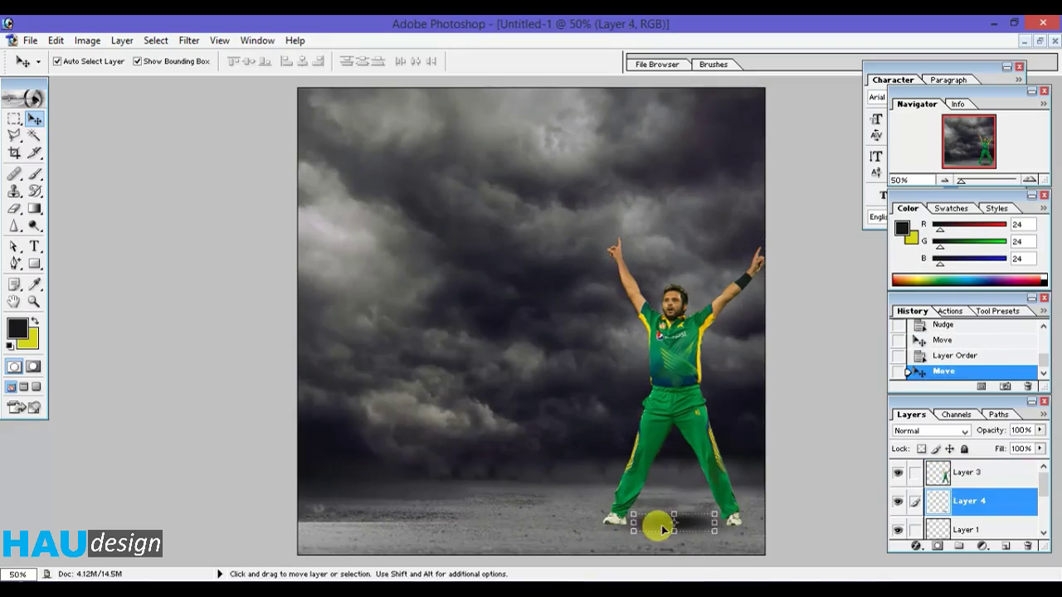
{"action": "left_click_drag", "start_coordinate": [650, 528], "coordinate": [635, 528]}
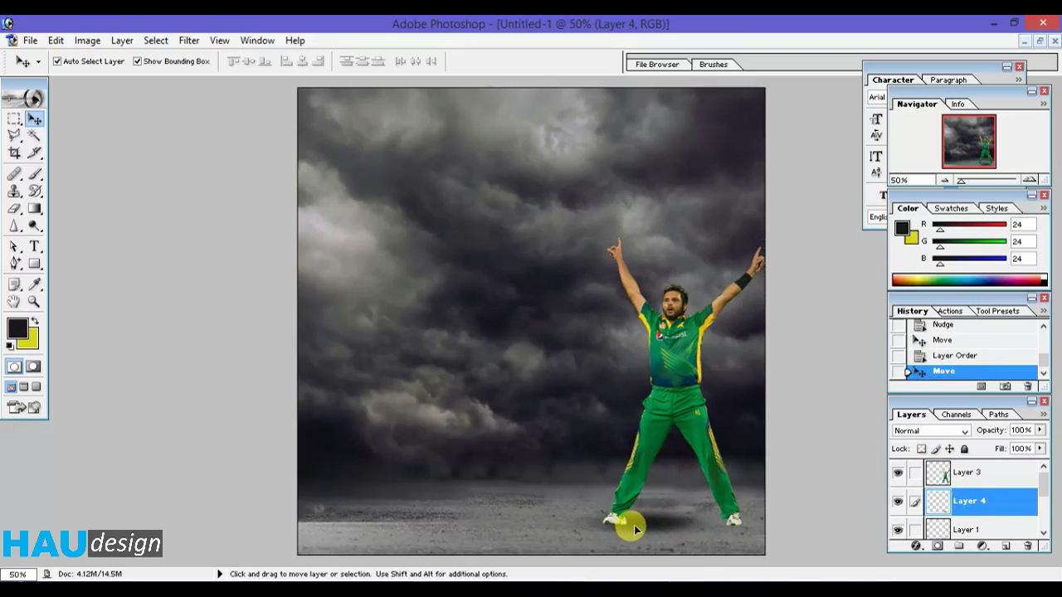
Select the cloud background layer and run Free Transform on it, committing without changes
{"action": "left_click", "coordinate": [559, 498]}
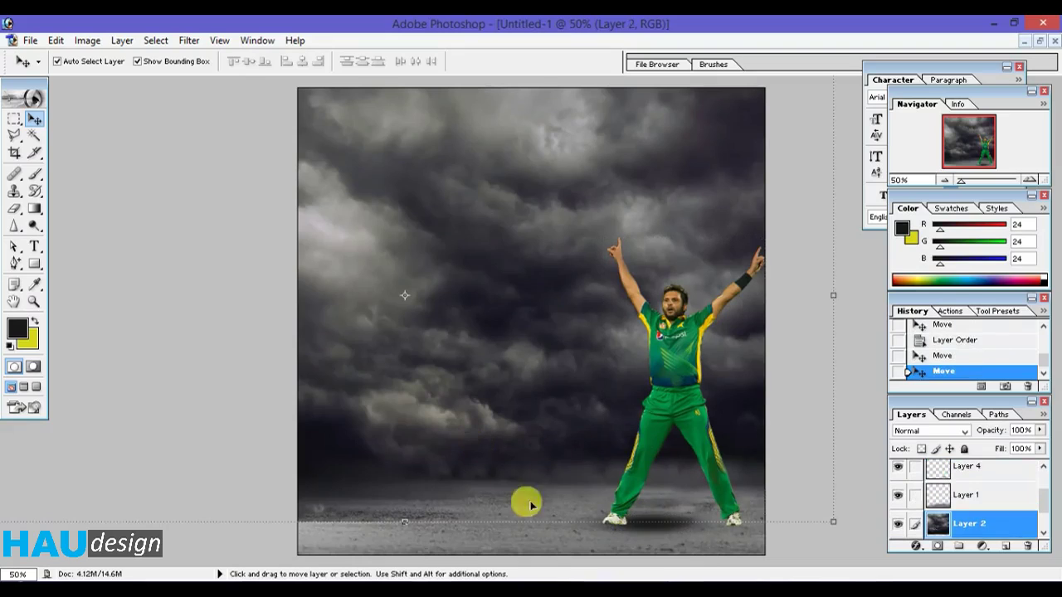
{"action": "key", "text": "ctrl+t"}
{"action": "key", "text": "Return"}
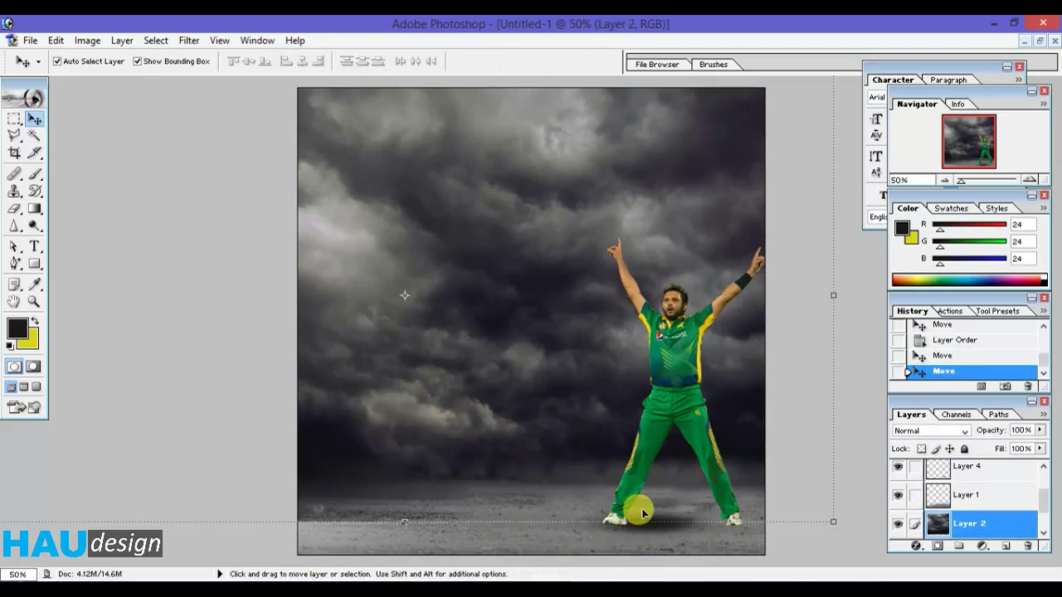
{"action": "key", "text": "ctrl+t"}
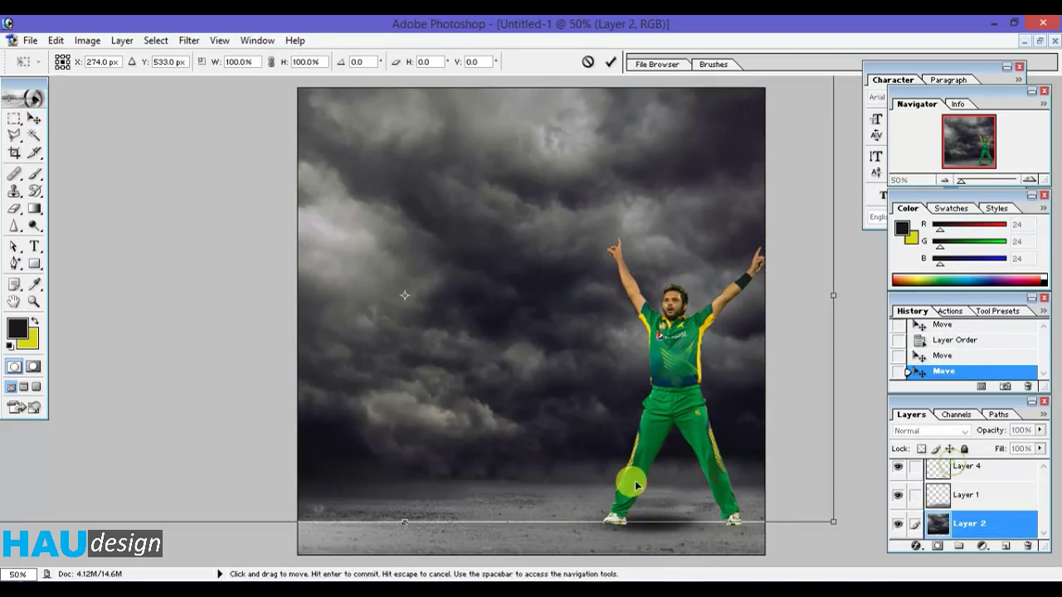
{"action": "key", "text": "Return"}
Narrow Layer 4's shadow, skew its top-right corner into an angled cast shadow, and stretch the bottom-left outward
{"action": "left_click", "coordinate": [1009, 482]}
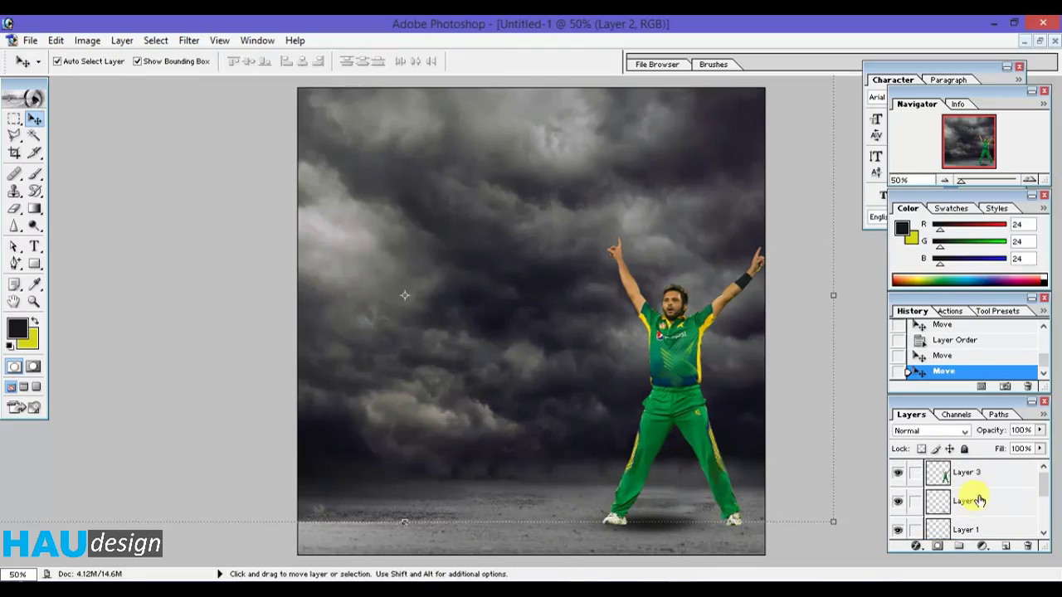
{"action": "key", "text": "ctrl+t"}
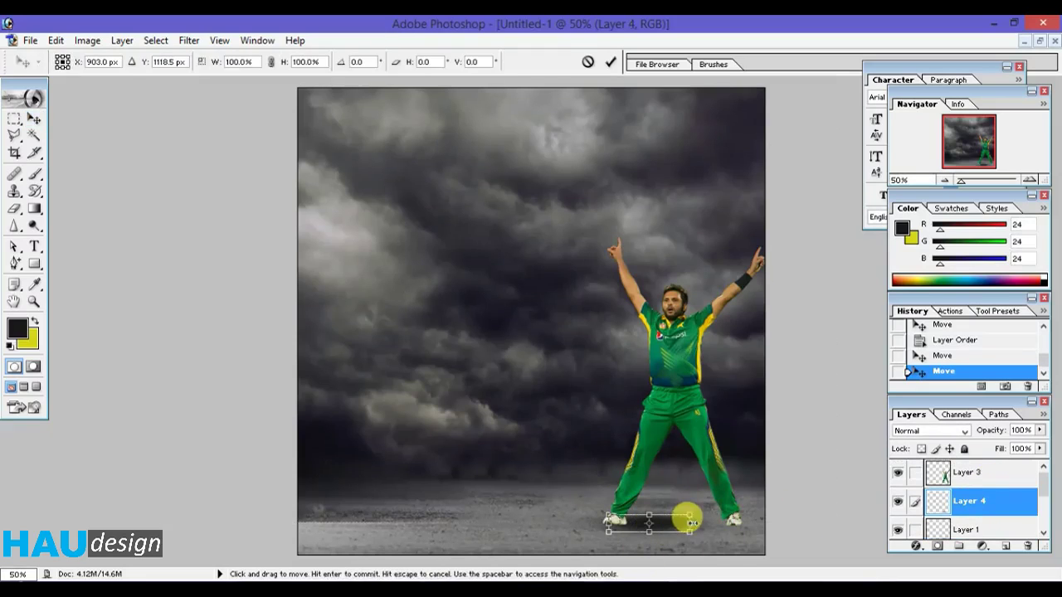
{"action": "left_click_drag", "start_coordinate": [689, 522], "coordinate": [680, 522]}
{"action": "left_click_drag", "start_coordinate": [680, 520], "coordinate": [704, 467]}
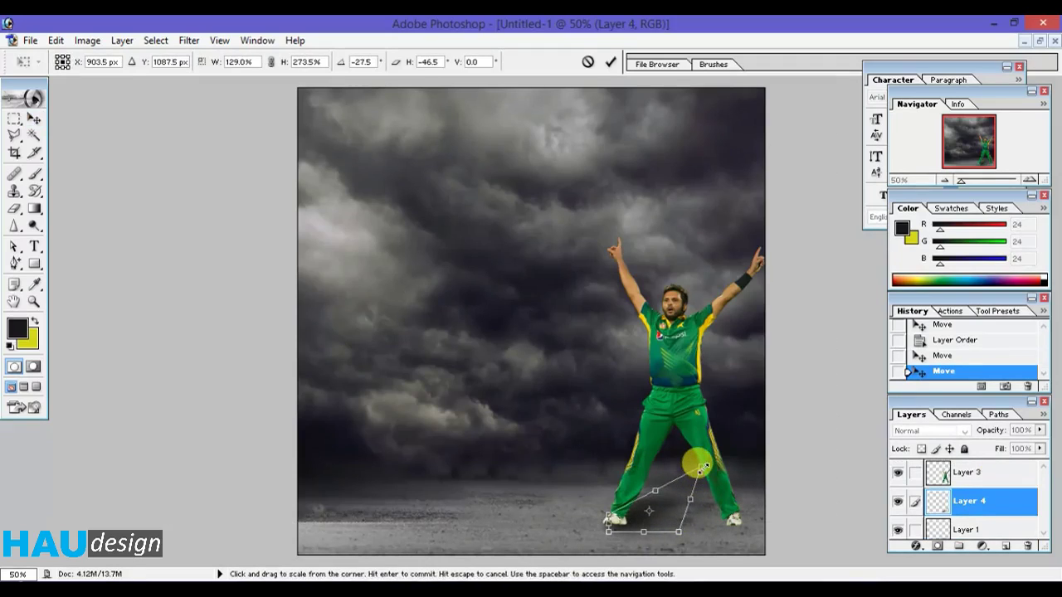
{"action": "key", "text": "Return"}
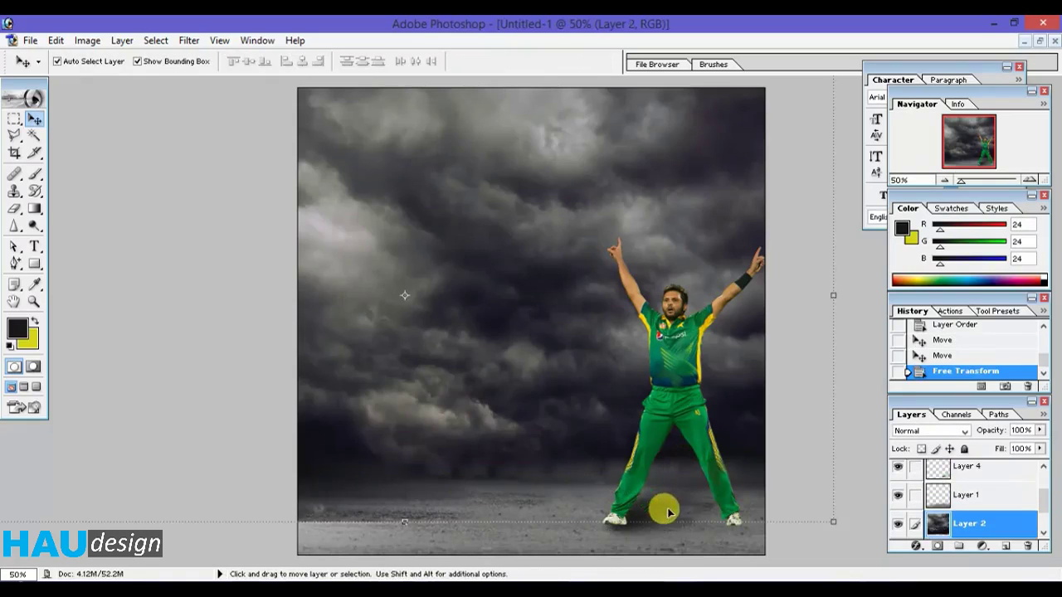
{"action": "left_click_drag", "start_coordinate": [608, 532], "coordinate": [566, 543]}
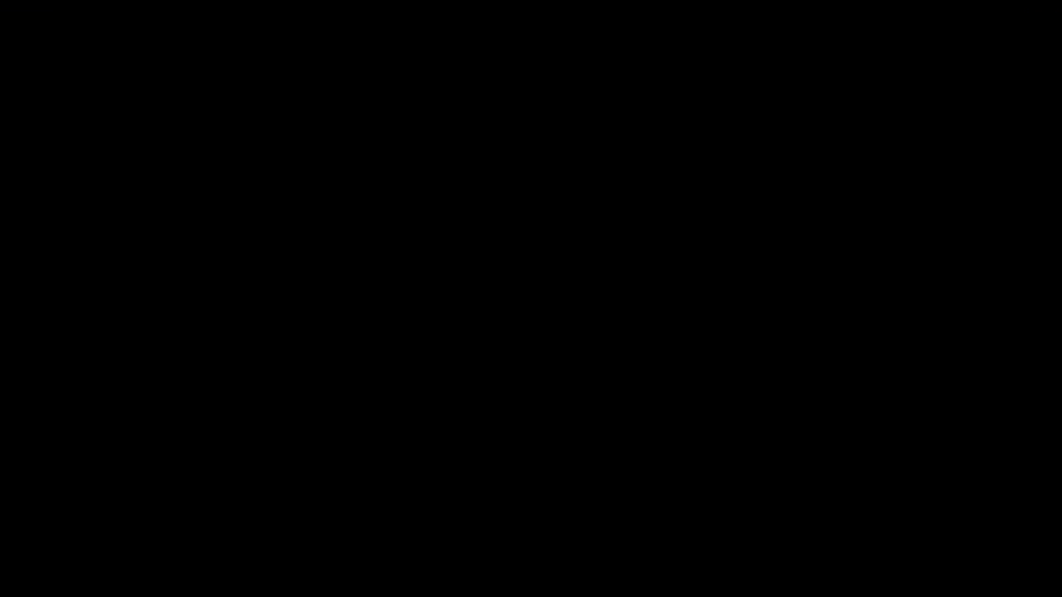